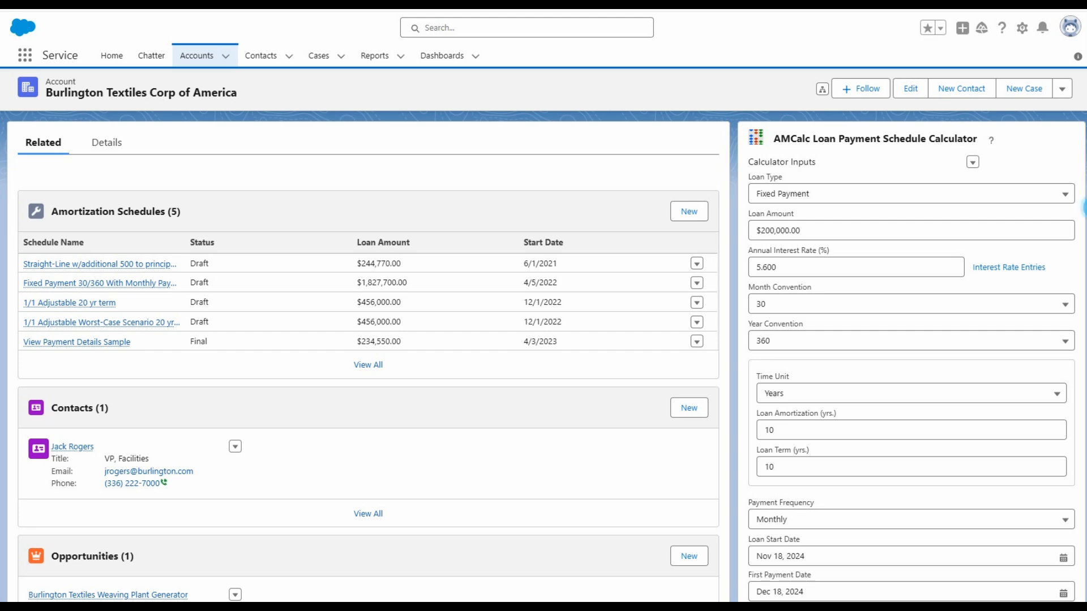
- Calculate the baseline payment schedule for the $200,000 fixed-payment loan, review it to the end and close it without saving
scroll(1081, 207, down, 1)
click(834, 216)
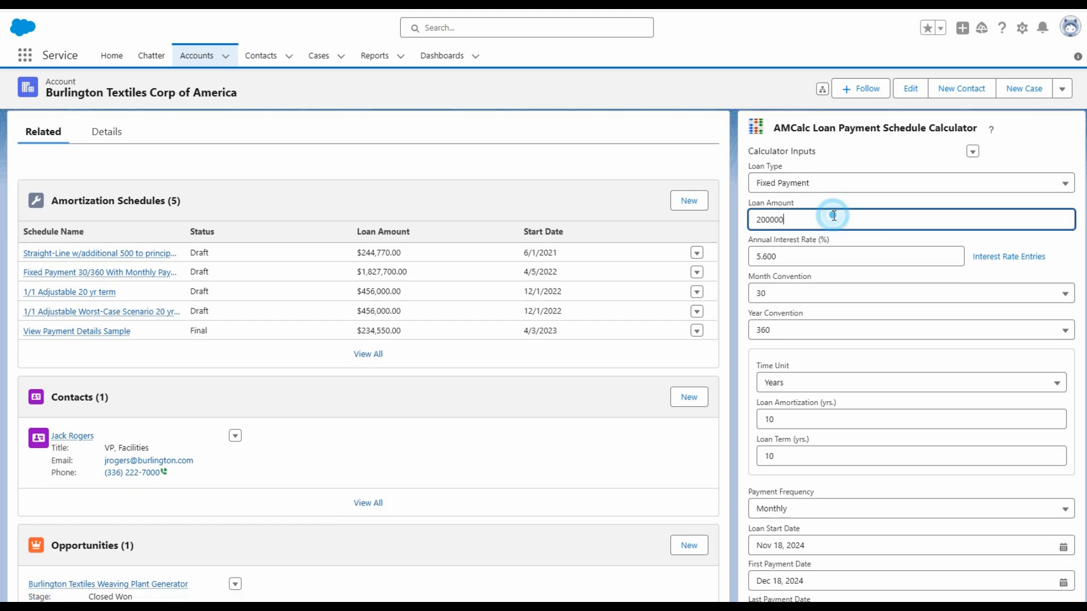
scroll(1065, 227, down, 3)
scroll(964, 257, down, 5)
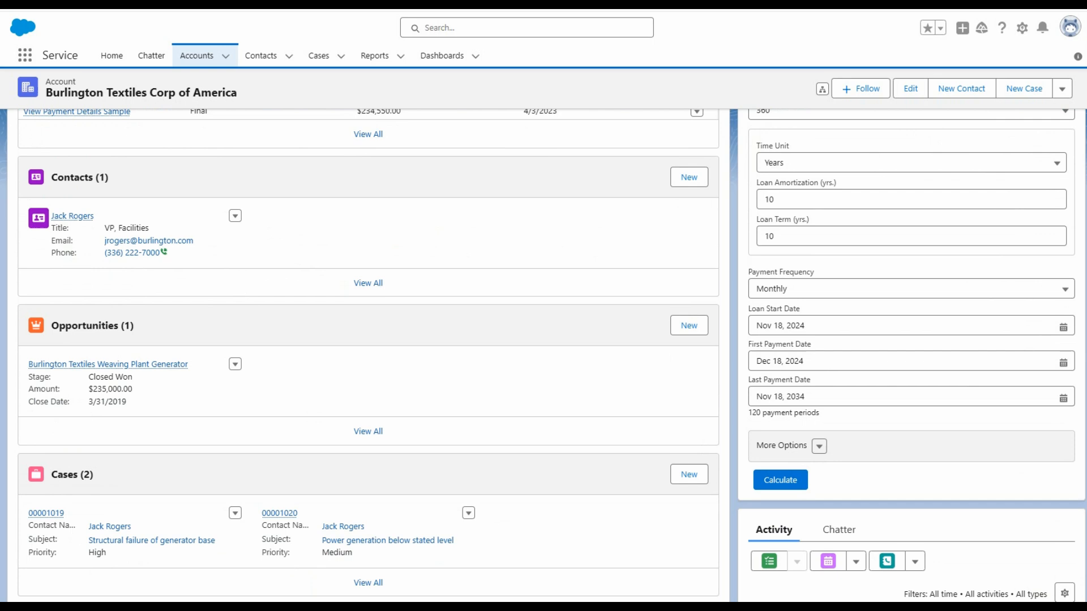
click(815, 237)
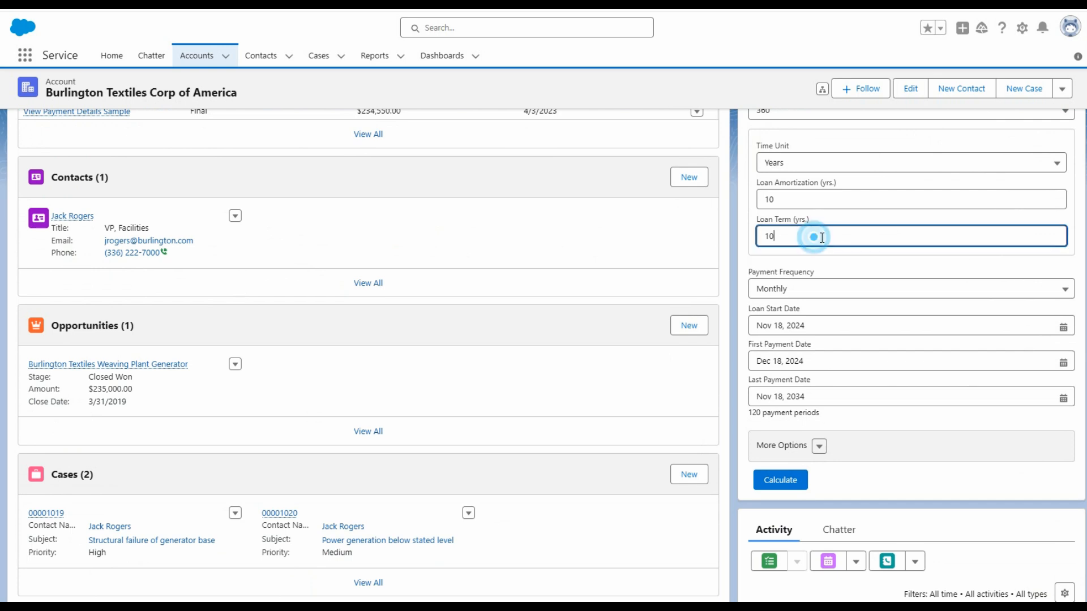
click(767, 555)
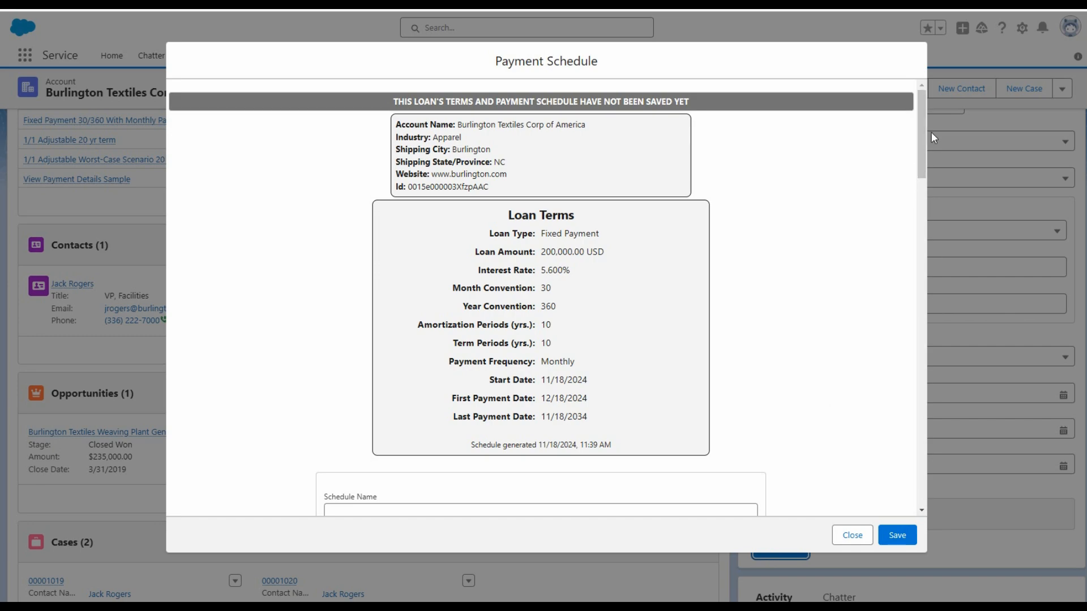
drag(921, 152, 947, 490)
click(844, 538)
- Expand the calculator's additional options and schedule the first lump-sum payment as 10000 in period 60
scroll(898, 299, down, 3)
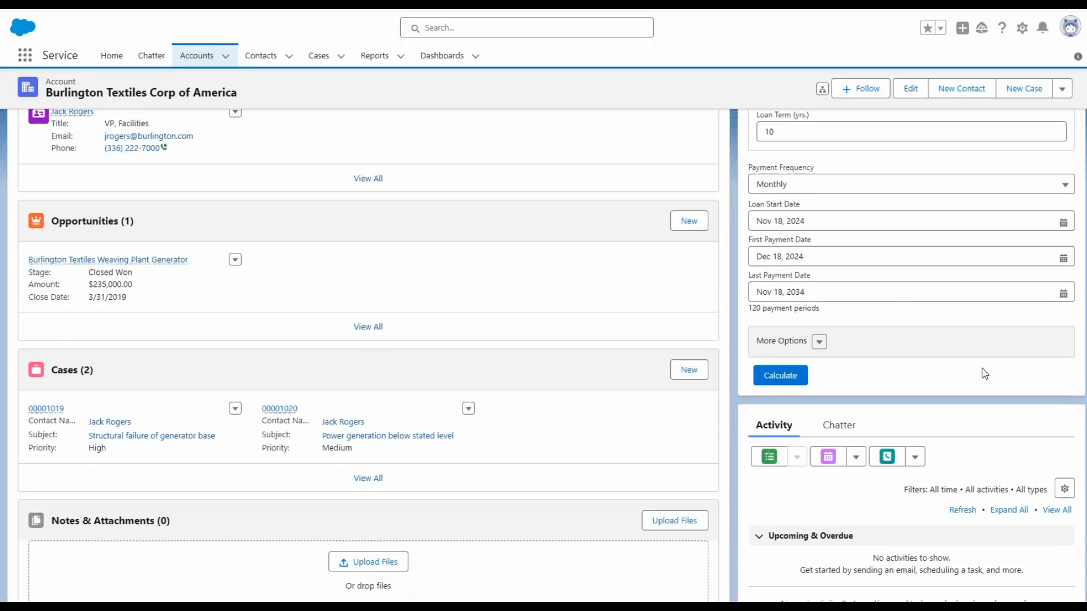
click(819, 342)
scroll(903, 351, down, 1)
scroll(905, 354, down, 1)
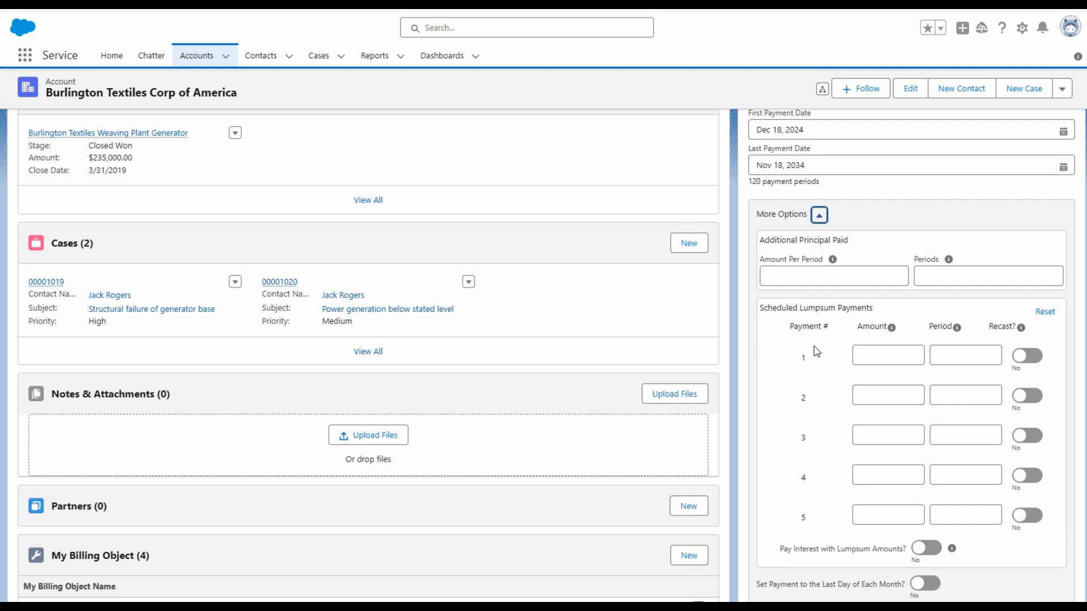
click(886, 355)
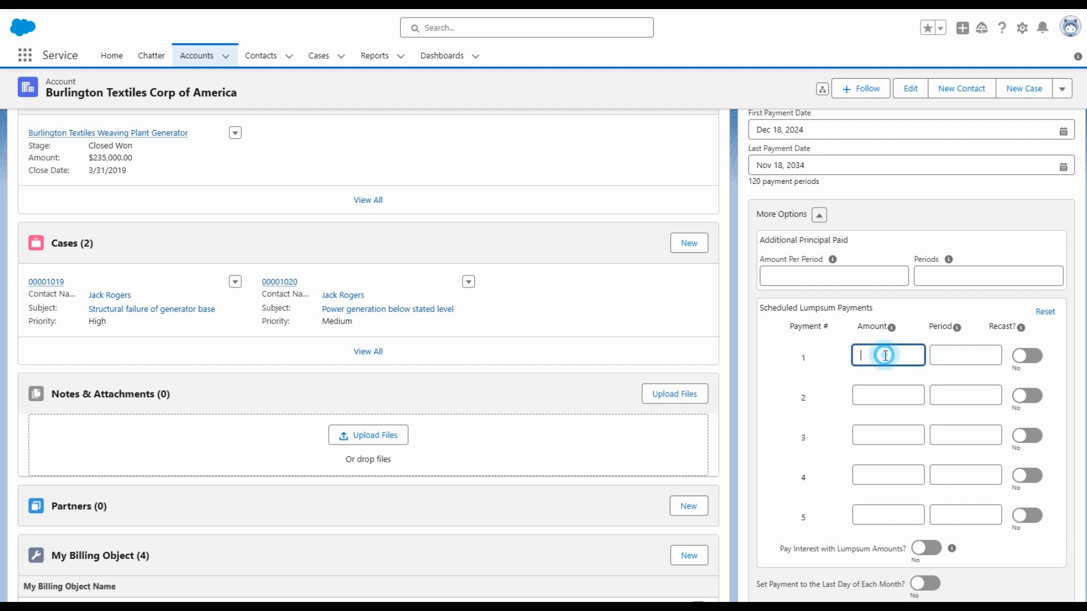
text(10)
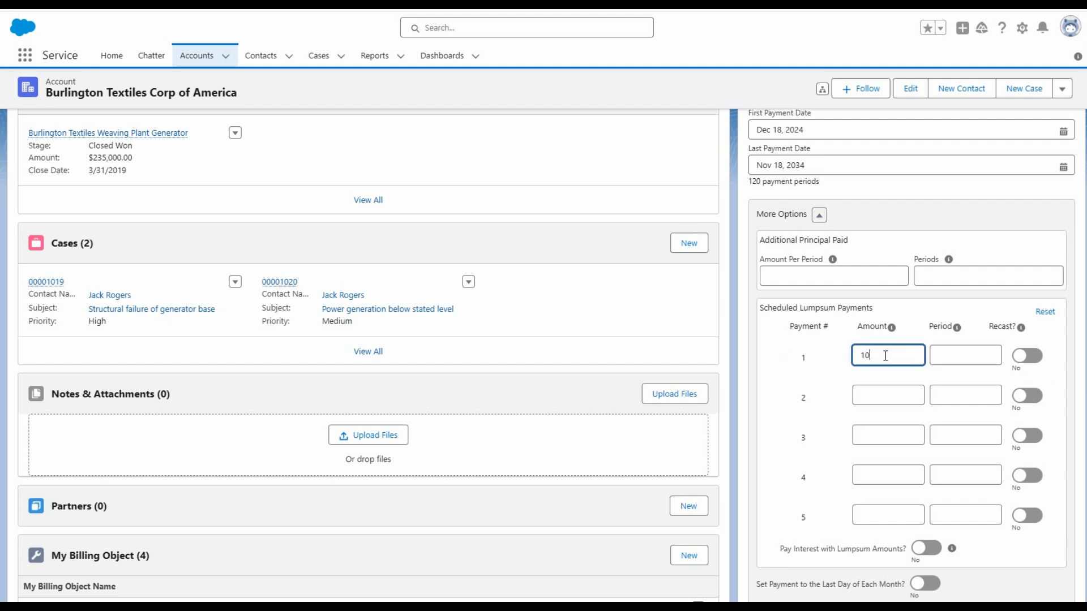
text(000)
click(948, 357)
text(60)
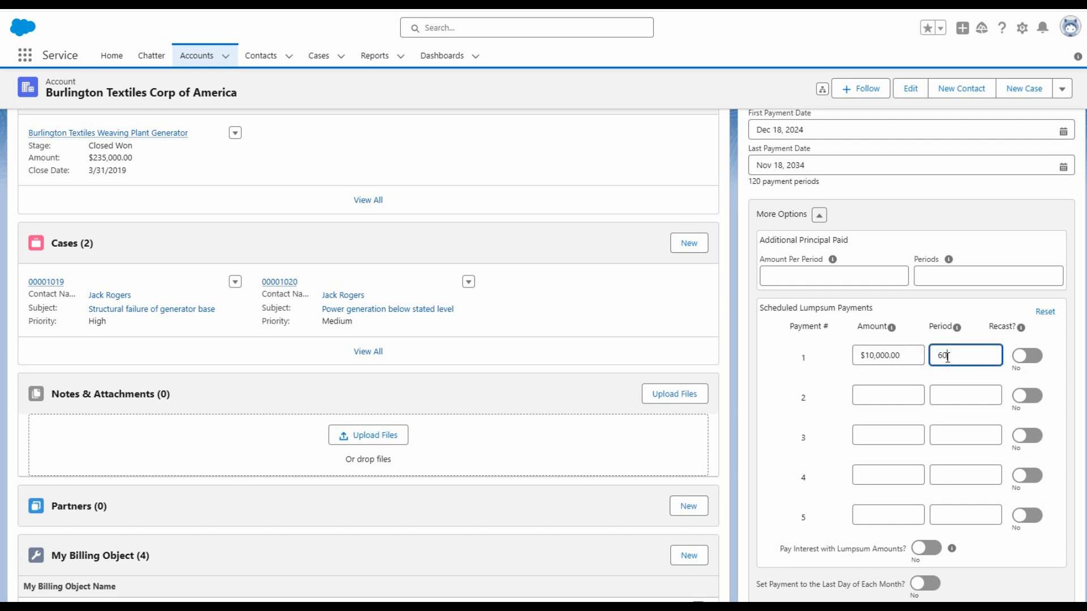
- Schedule the second lump-sum payment as 10000 in period 80
click(887, 397)
text(10)
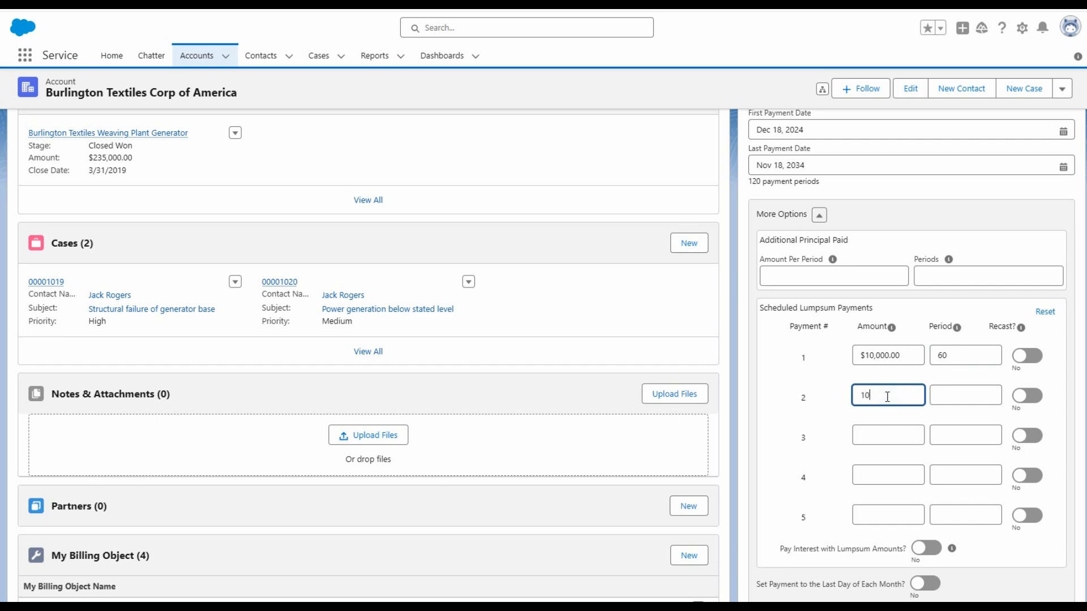
text(000)
click(943, 395)
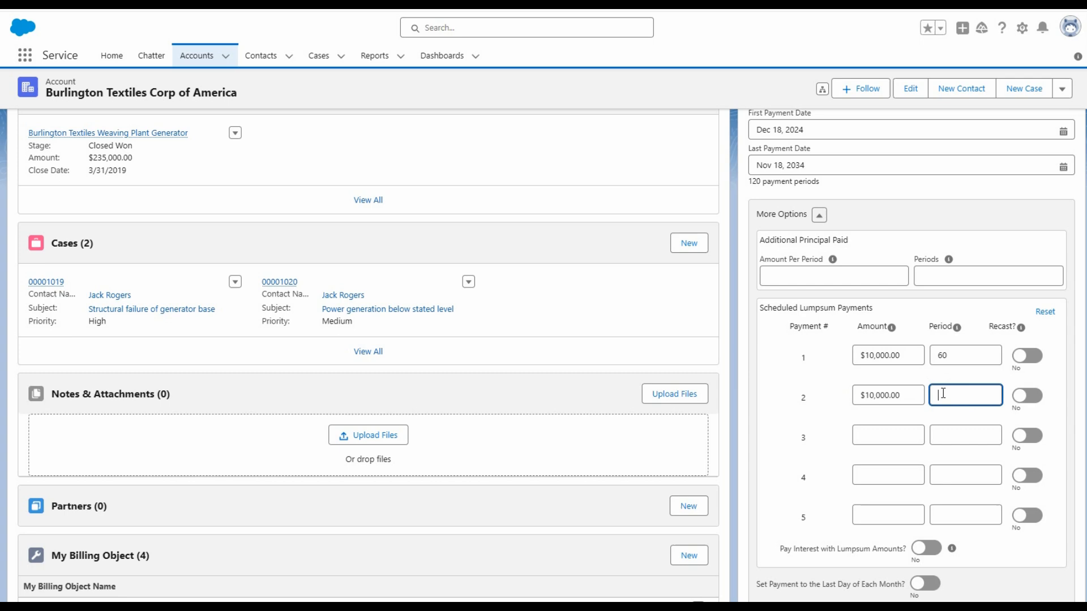
text(84)
- Calculate the payment schedule with the two scheduled lump-sum payments
scroll(1073, 404, down, 1)
scroll(1073, 404, down, 1)
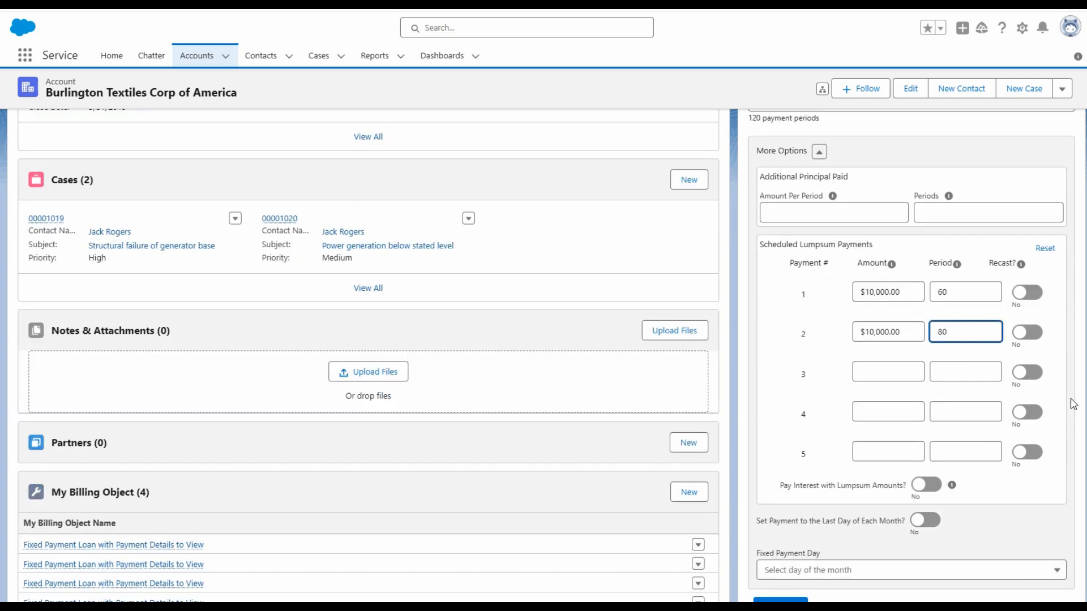
scroll(1073, 404, down, 2)
click(784, 482)
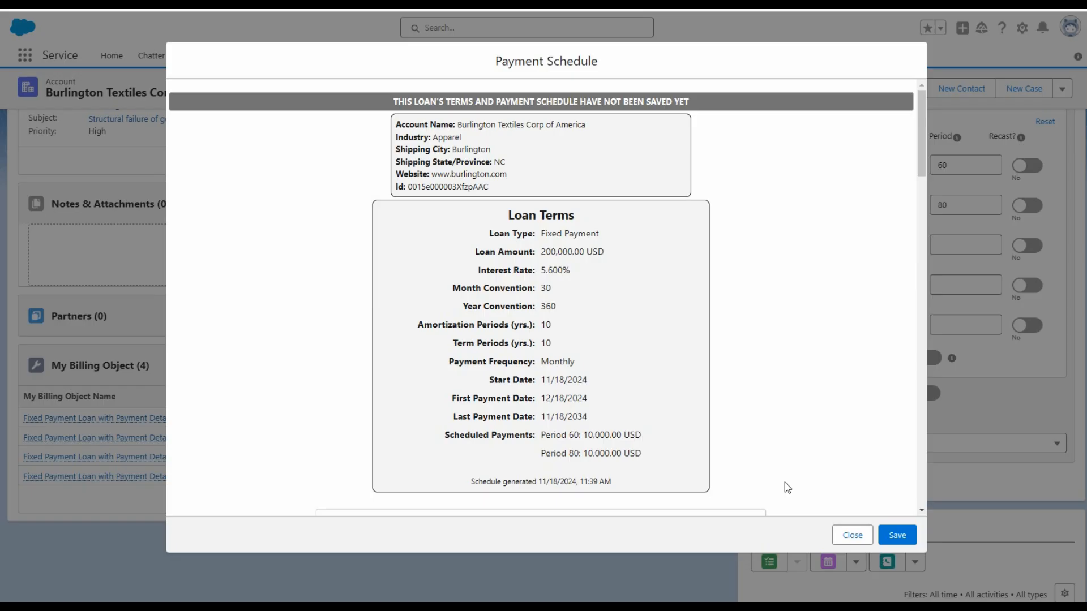
- Examine the schedule rows for periods 60, 80 and 112 to 120, and close the schedule without saving
drag(922, 149, 918, 377)
click(767, 278)
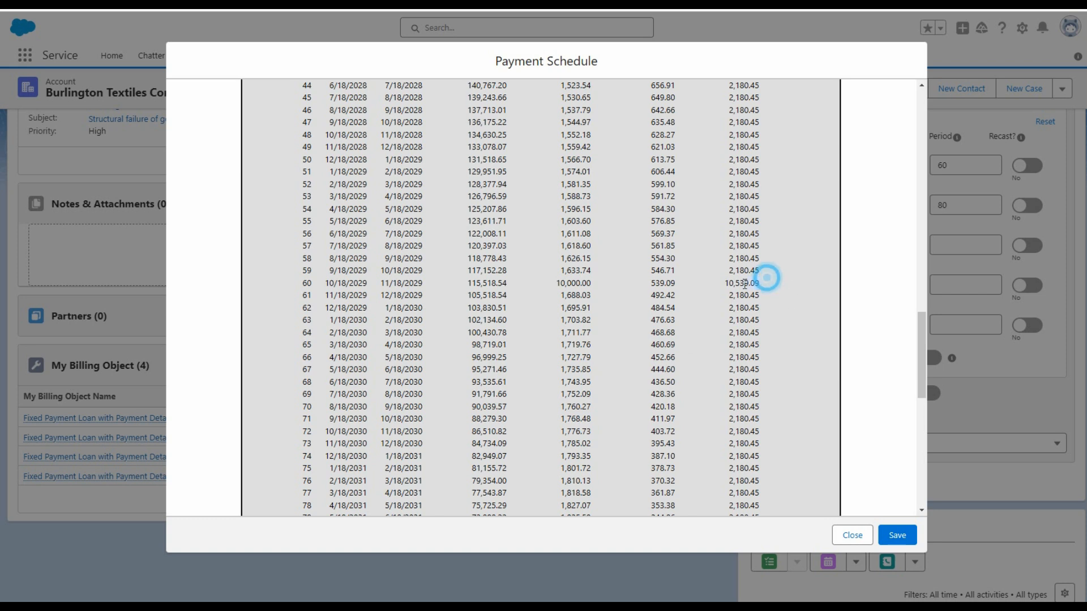
drag(744, 283, 301, 284)
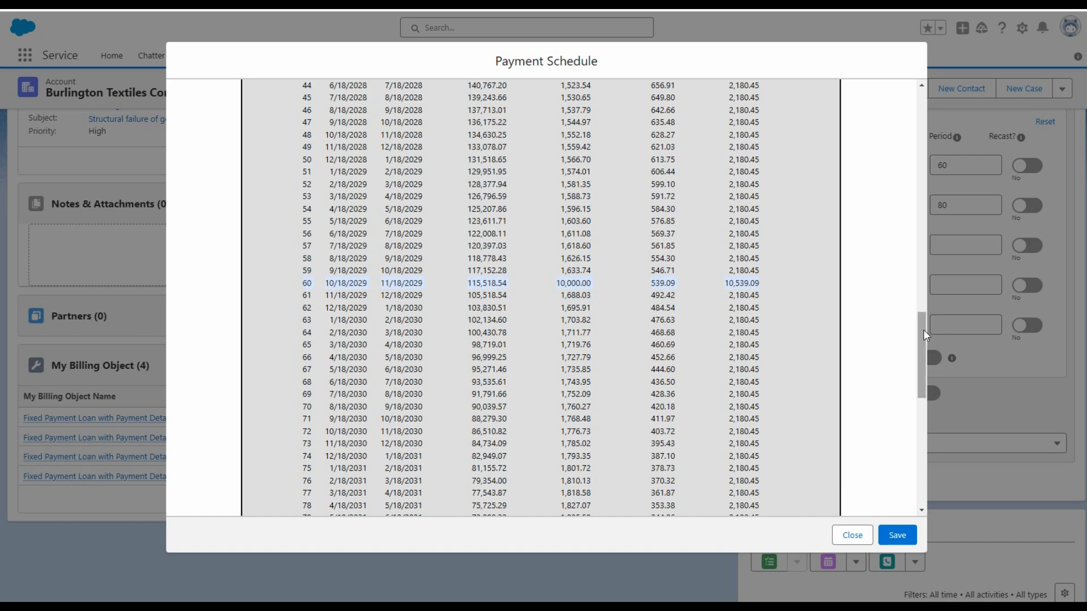
drag(923, 329, 919, 371)
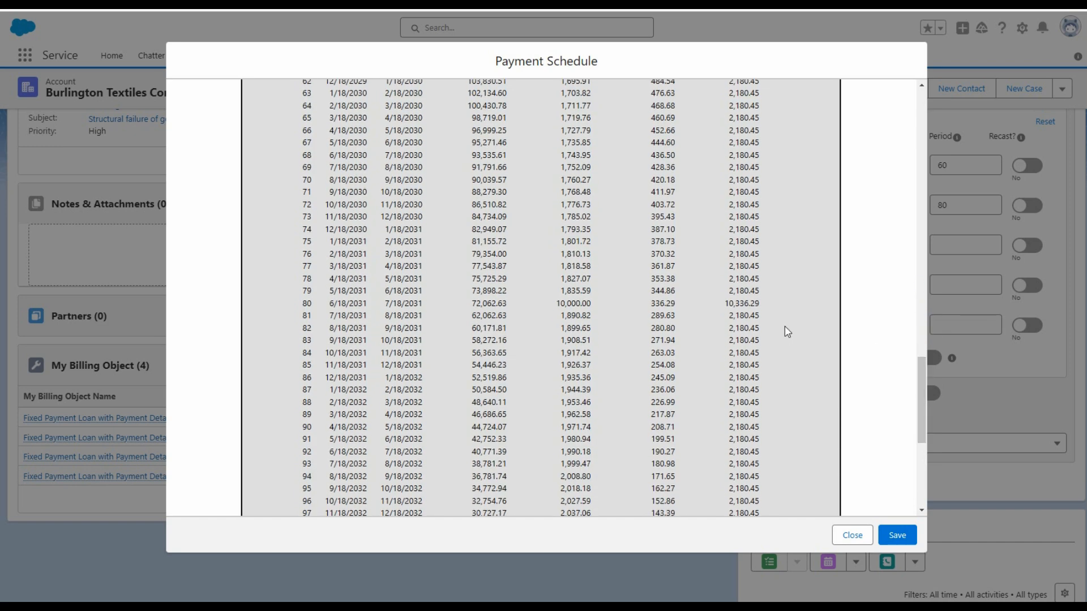
drag(770, 305, 294, 306)
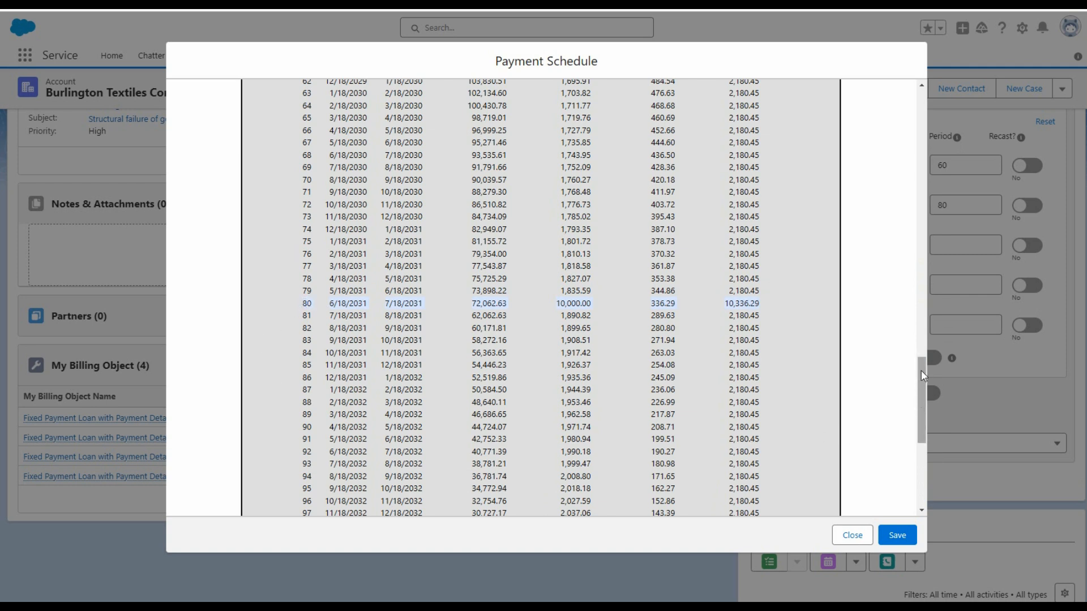
drag(923, 375, 918, 471)
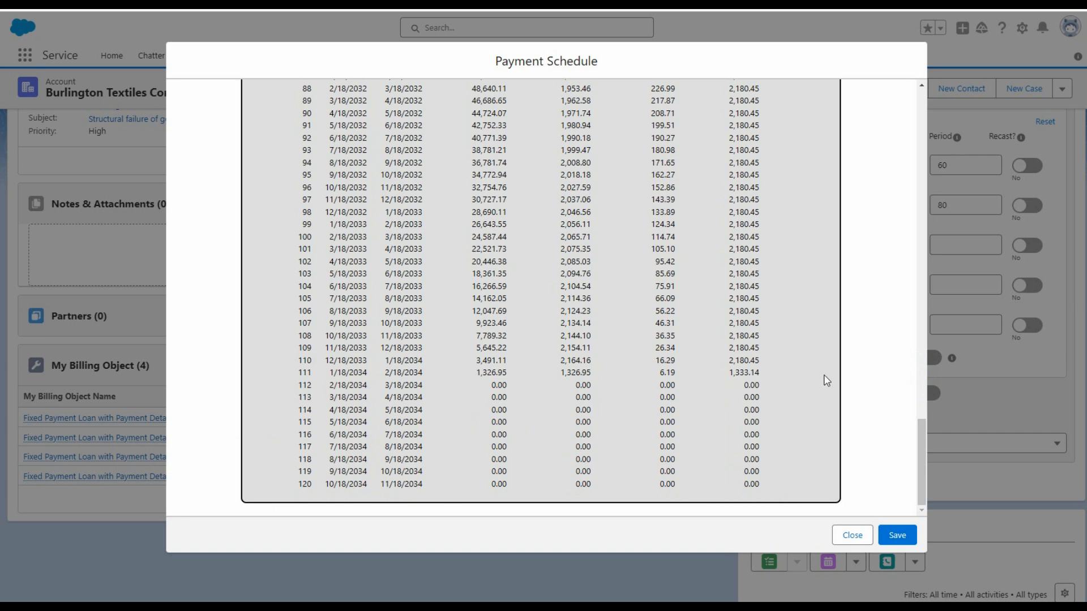
drag(773, 382, 256, 392)
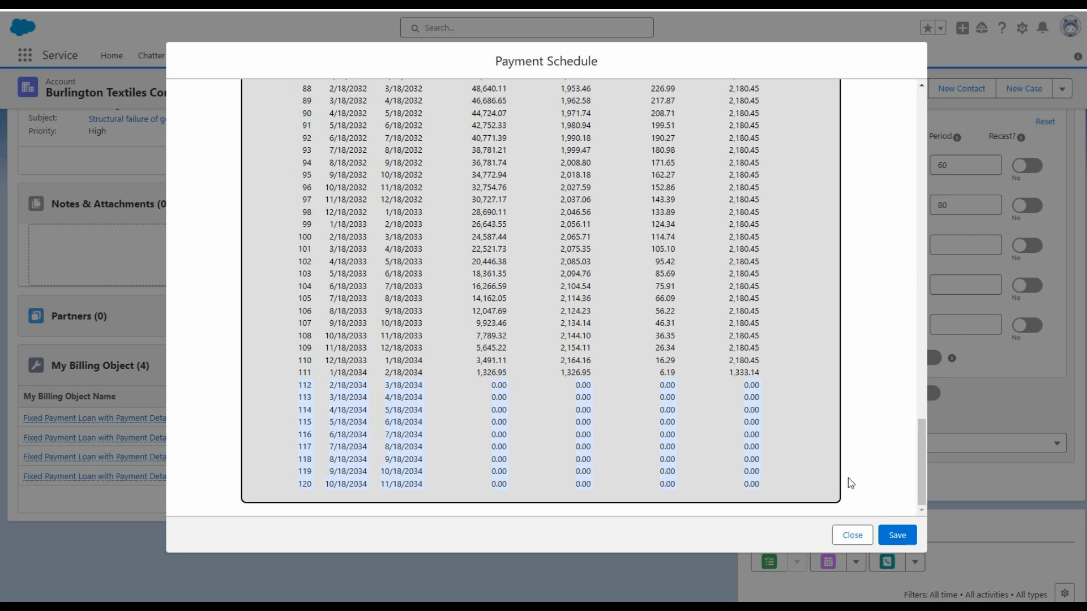
click(853, 535)
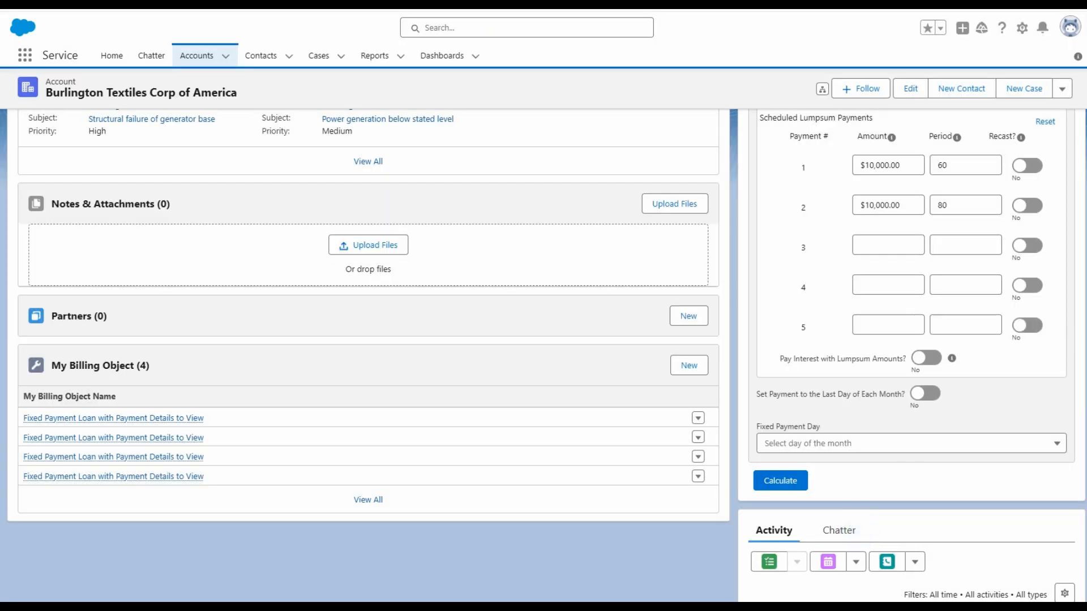
- Turn on Recast for lump-sum payments 1 and 2 and recalculate the payment schedule
scroll(1075, 323, up, 3)
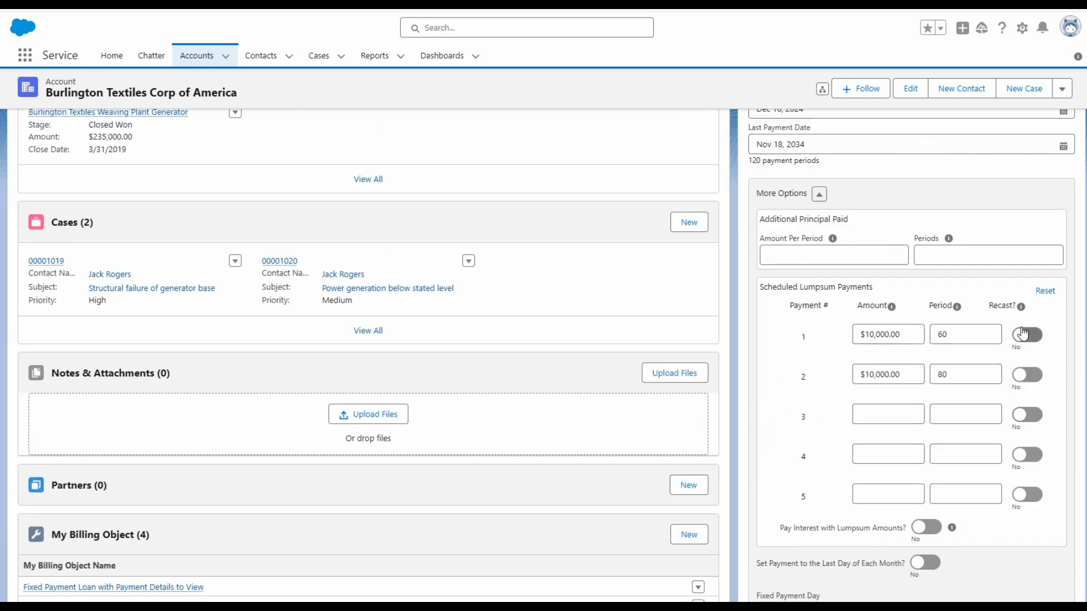
mouse_move(1022, 308)
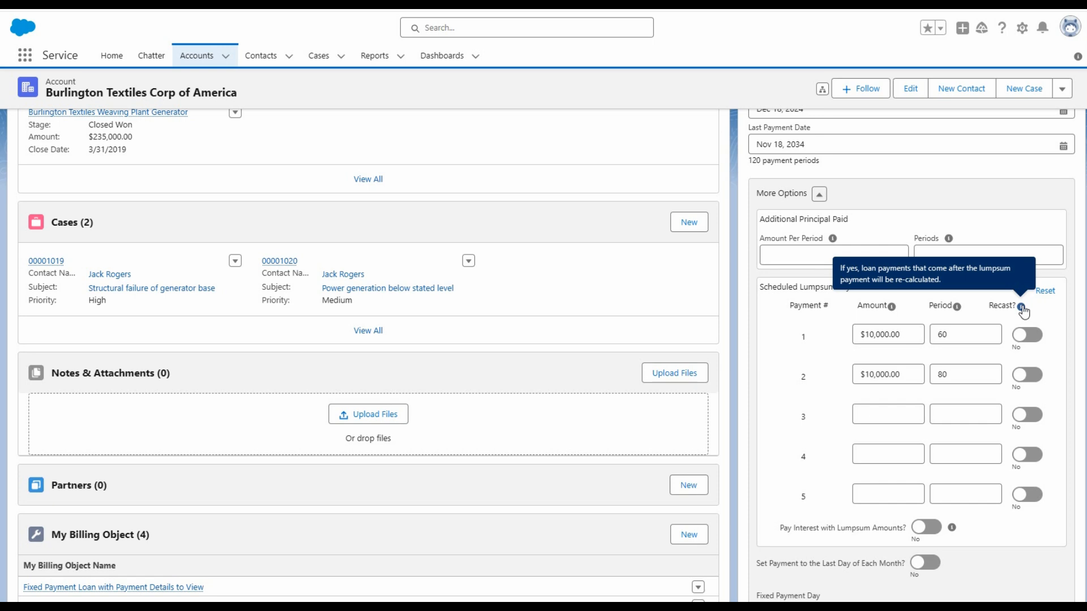
click(1026, 335)
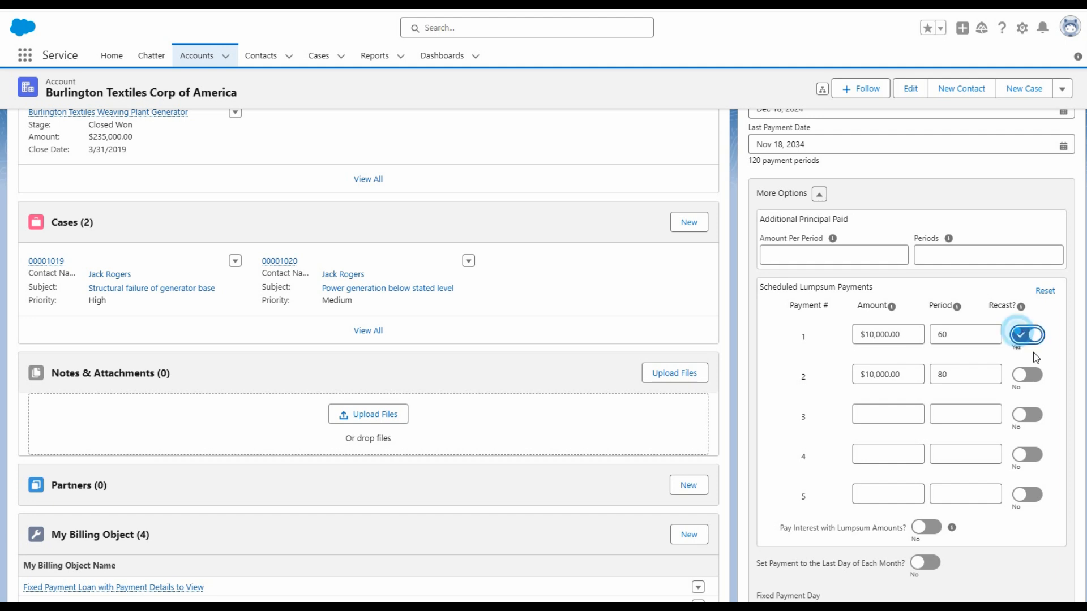
click(1022, 375)
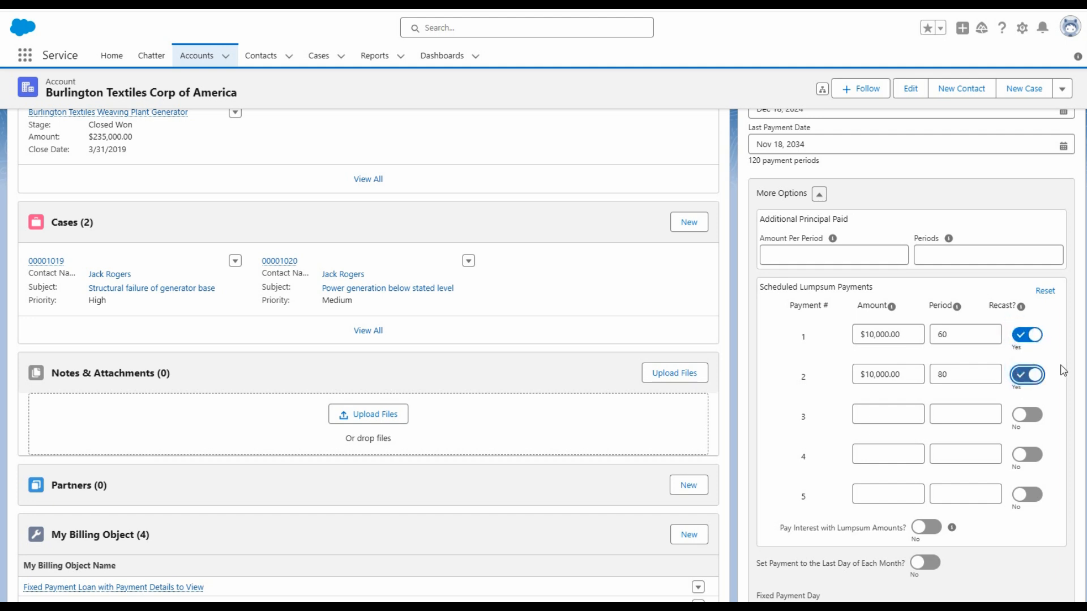
scroll(1063, 370, down, 3)
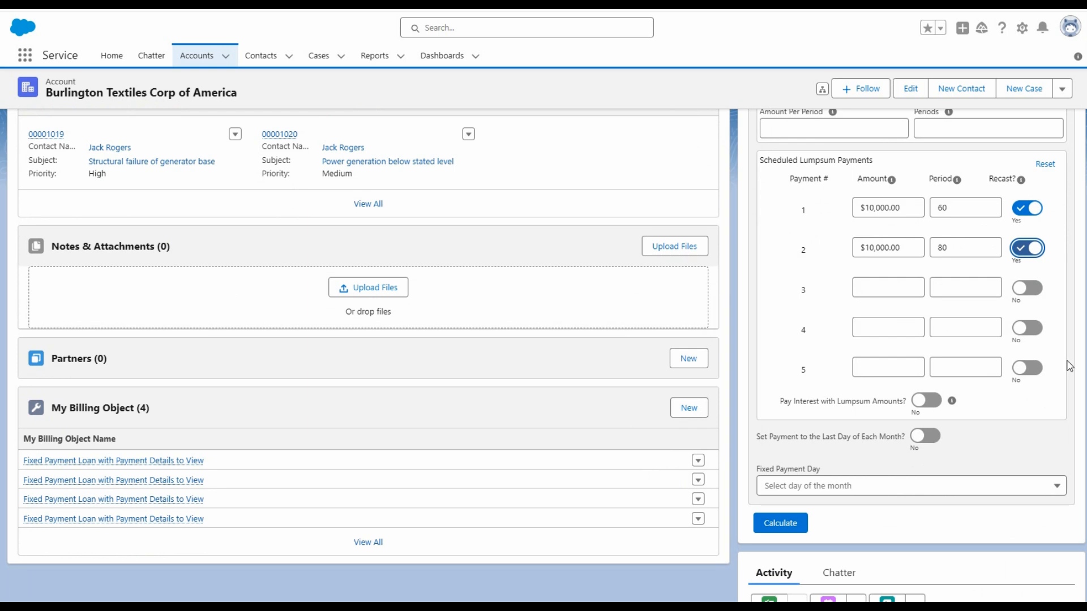
click(781, 523)
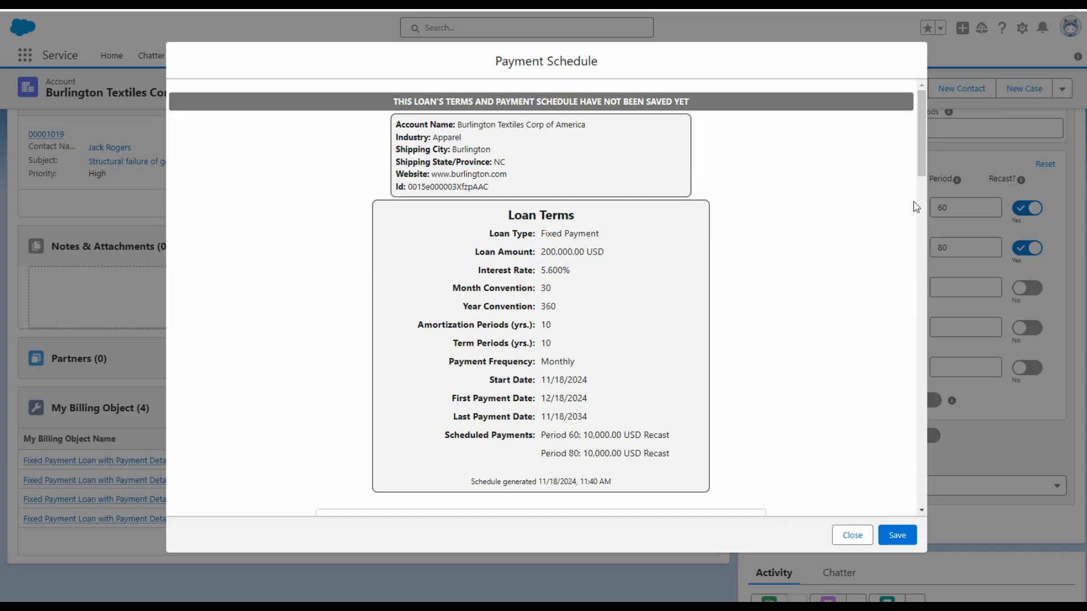
- Examine the payment amounts and balances around periods 60 and 80 and at the end of the recast schedule
drag(924, 118, 854, 337)
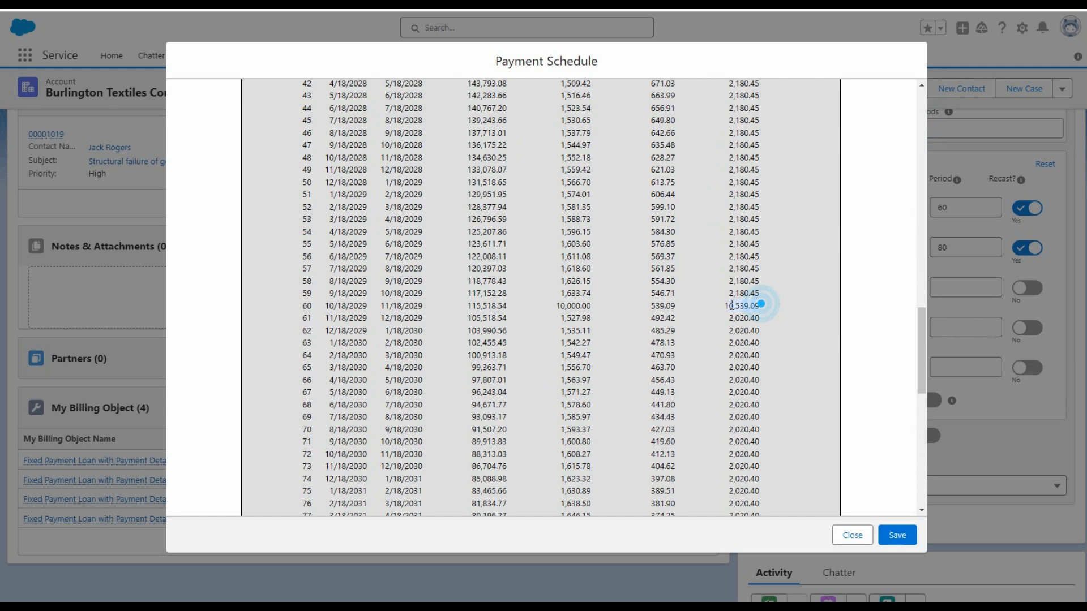
drag(761, 306, 722, 307)
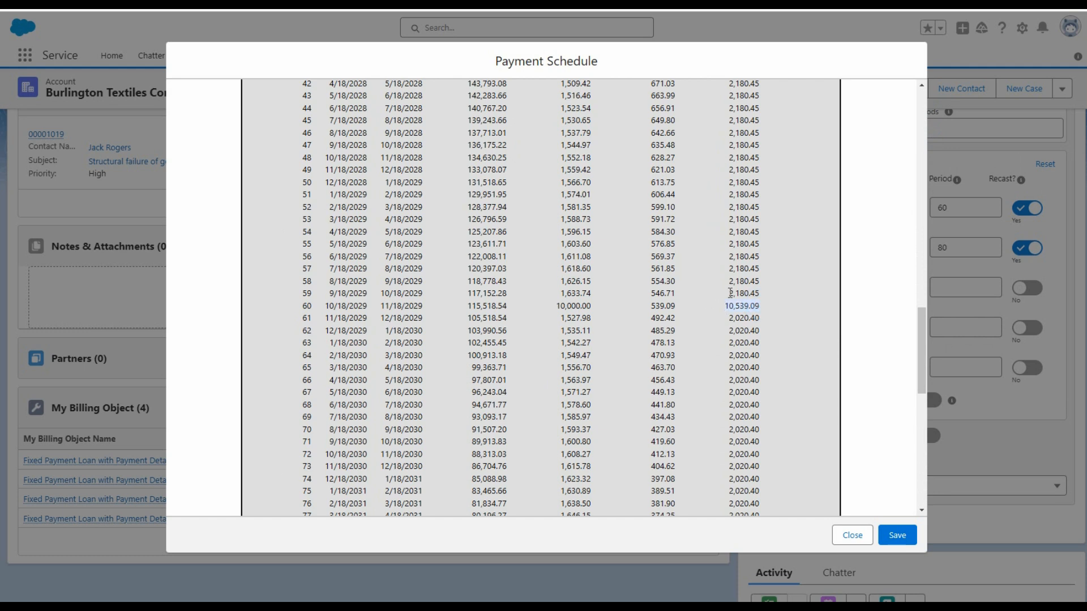
drag(729, 293, 769, 298)
drag(729, 319, 780, 326)
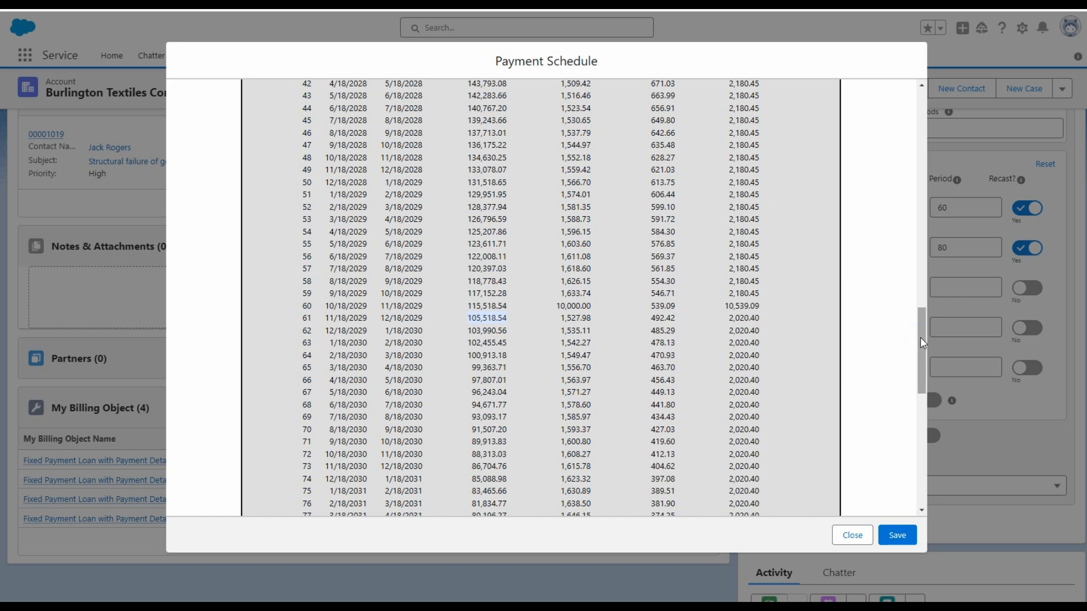
drag(921, 342, 921, 378)
drag(765, 348, 717, 351)
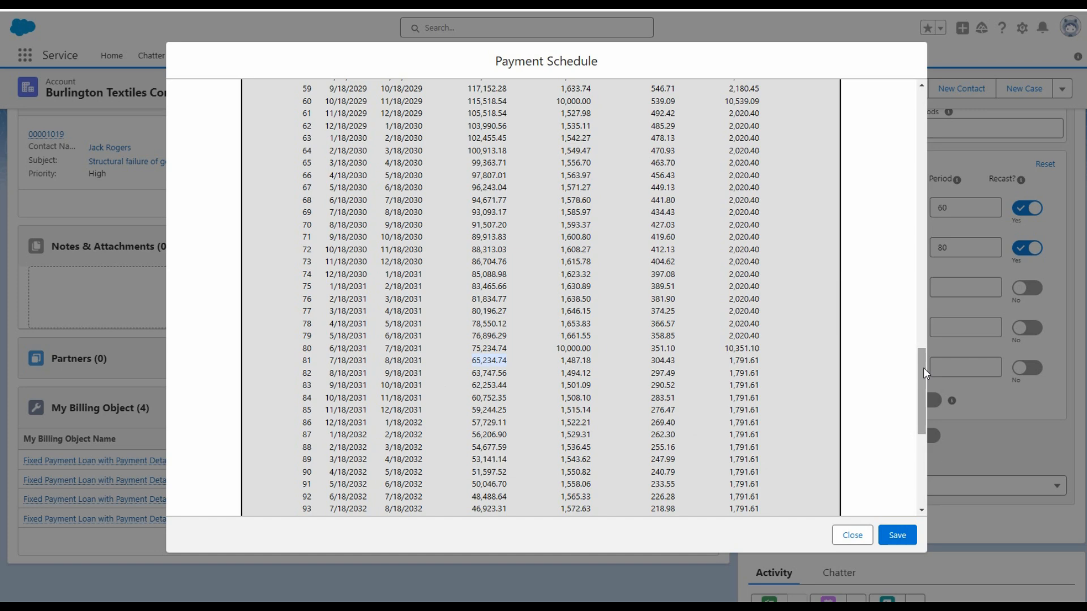
drag(923, 372, 919, 460)
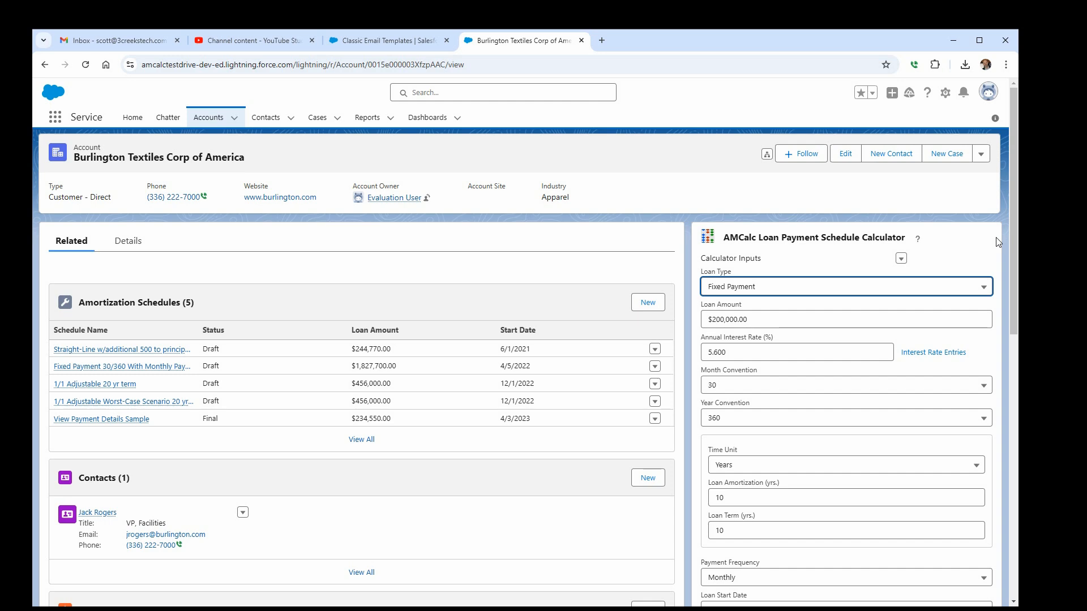
- Change the calculator's loan type from fixed payment to Interest Only
scroll(975, 239, down, 2)
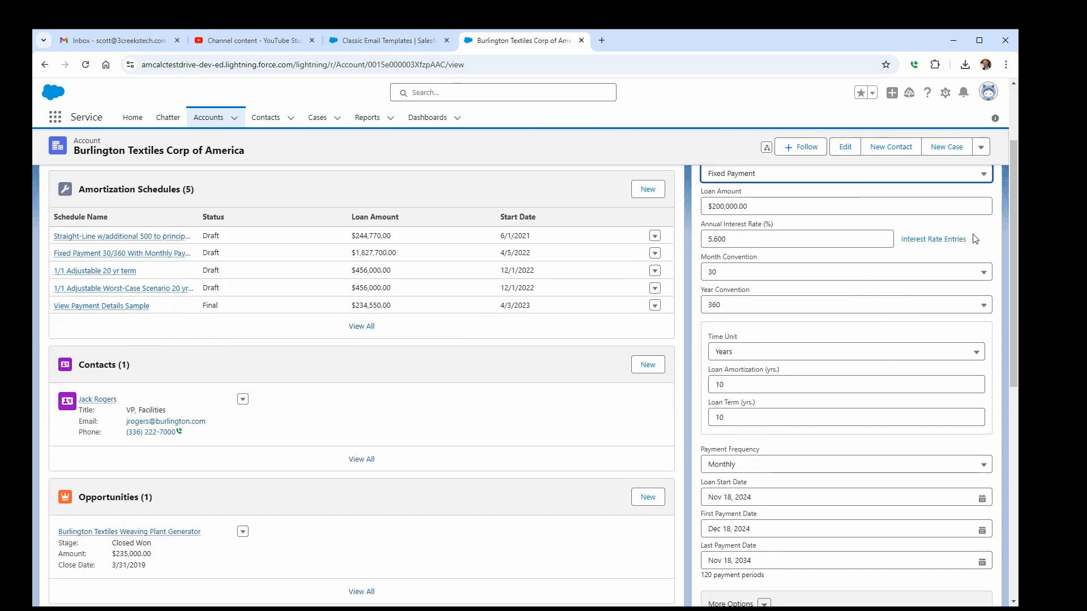
scroll(972, 211, up, 1)
click(979, 231)
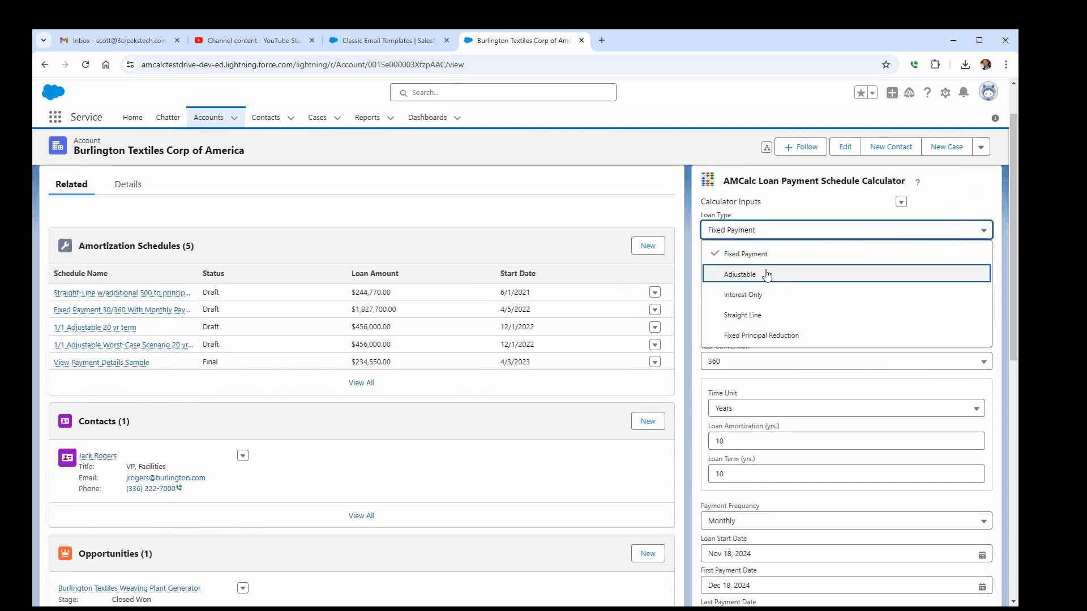
click(742, 297)
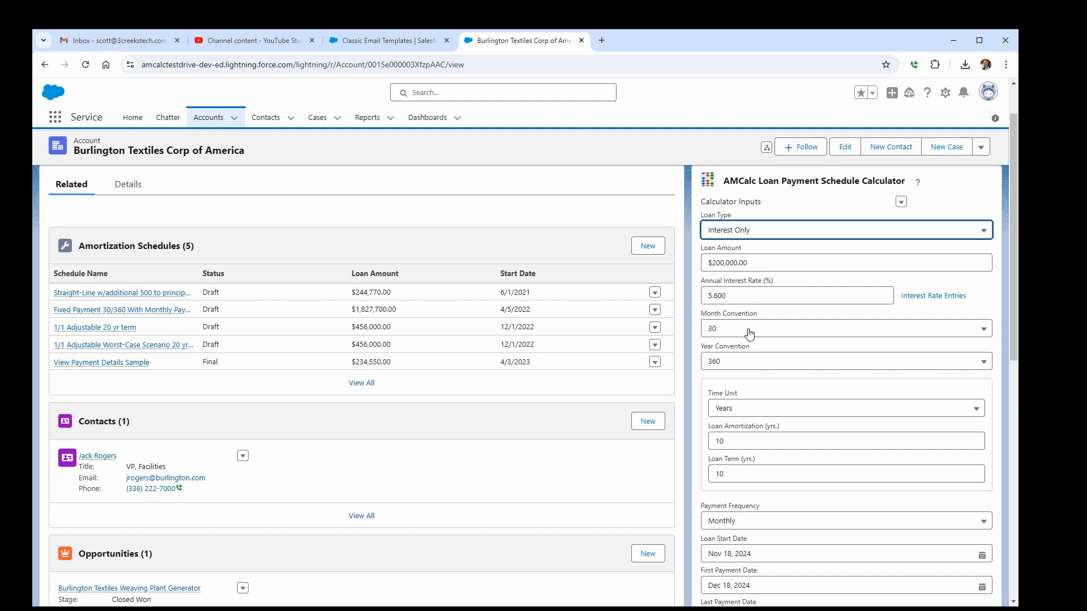
scroll(744, 344, down, 2)
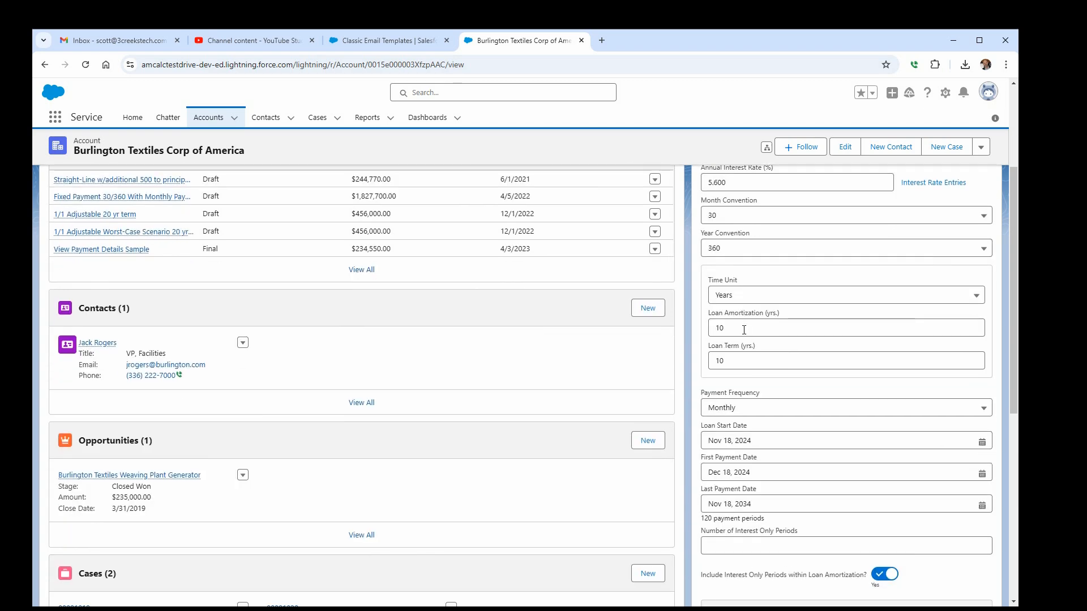
- Set the number of interest-only periods to 120 in the loan calculator
scroll(744, 330, down, 2)
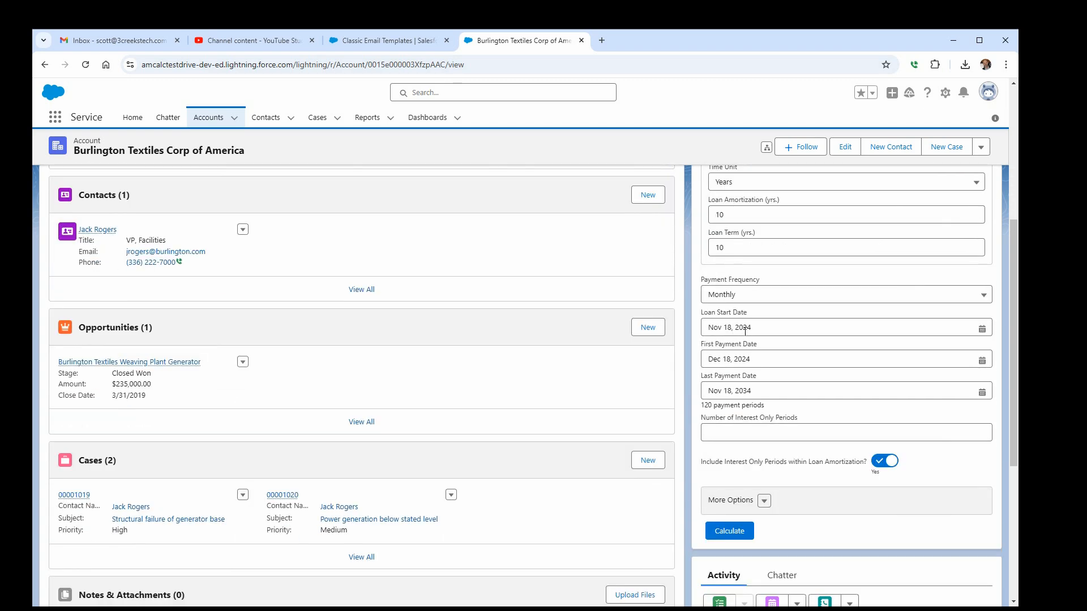
scroll(744, 331, down, 2)
click(709, 320)
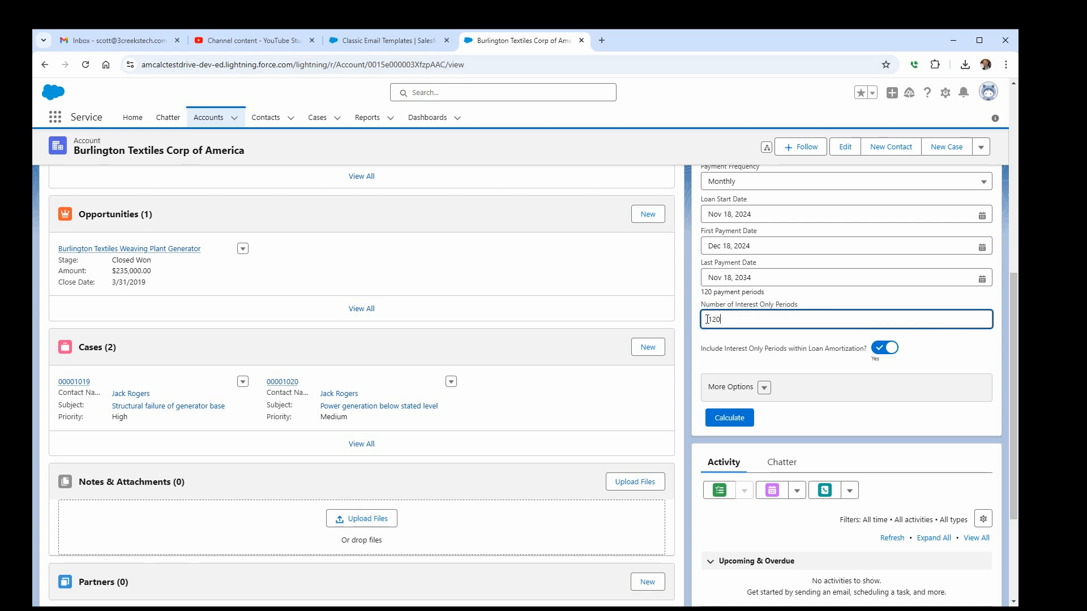
text(120)
- Expand the additional loan options and schedule lump-sum payment 1 as $100,000.00 in period 60
click(764, 387)
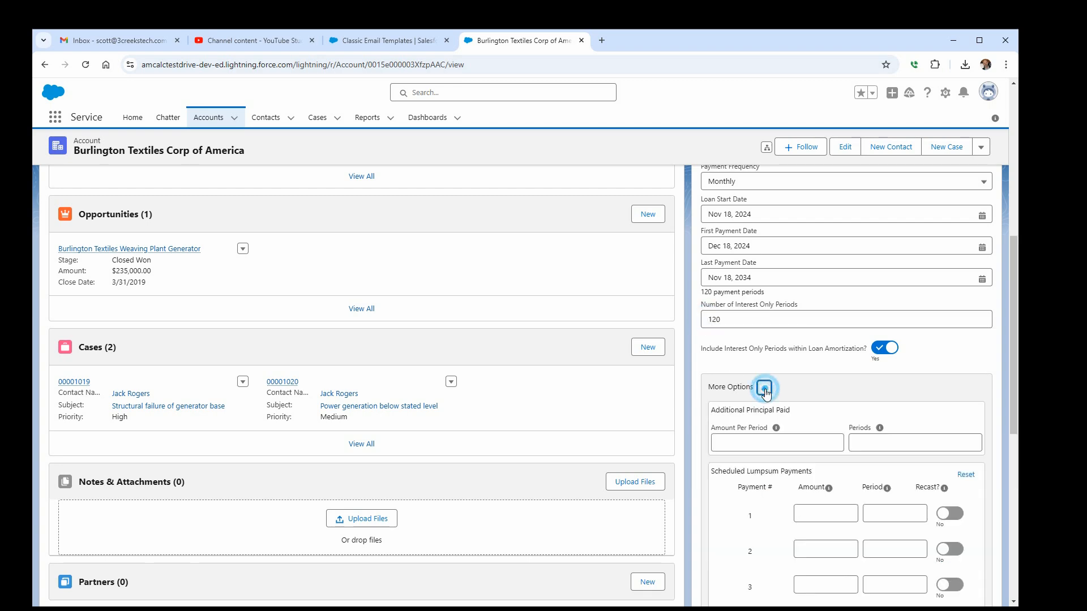
scroll(795, 400, down, 2)
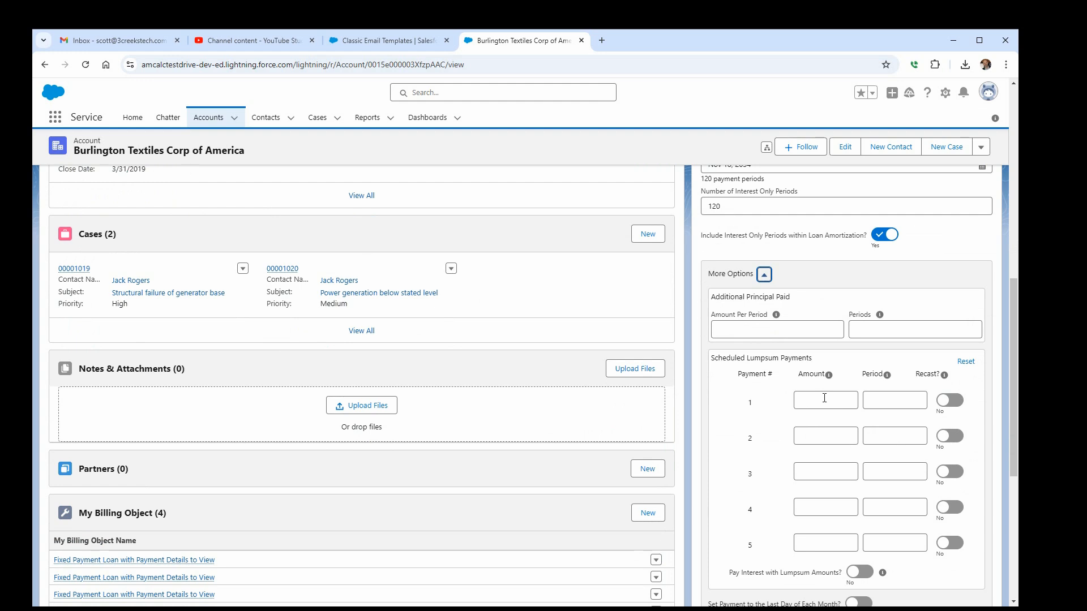
click(816, 402)
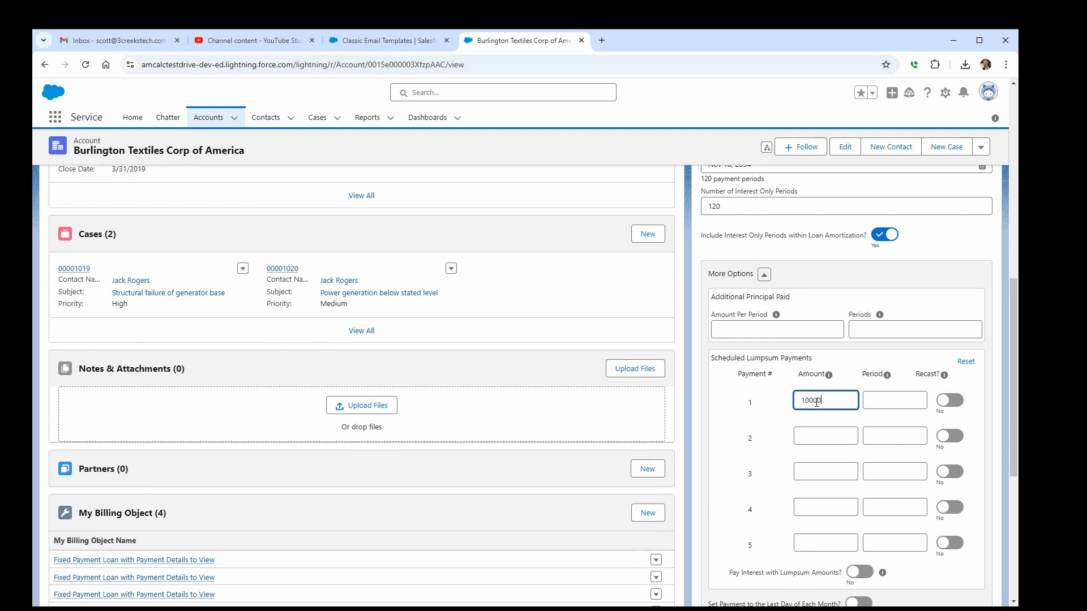
click(878, 400)
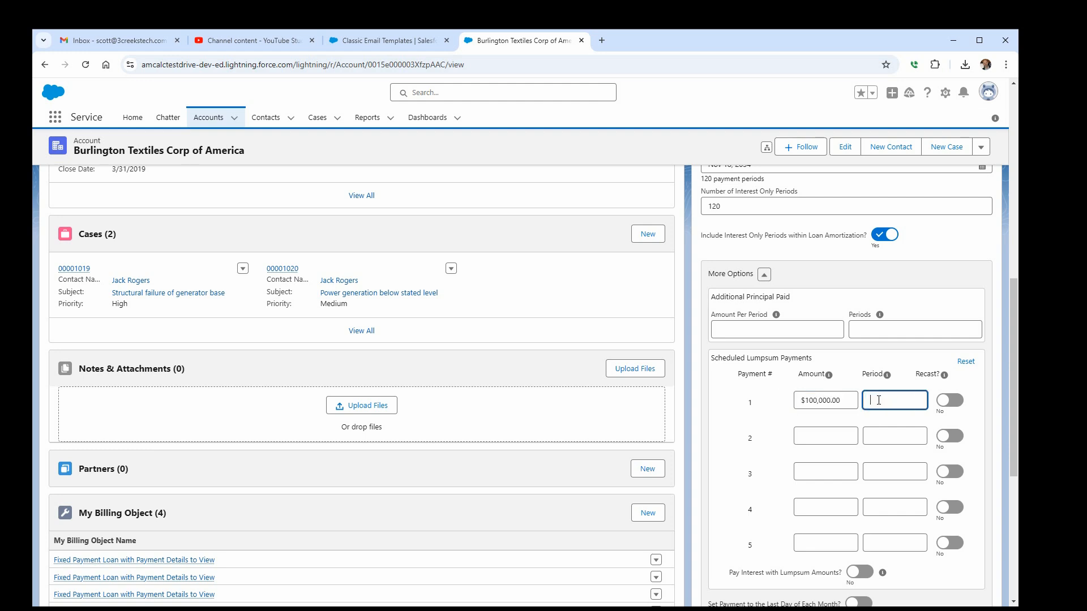
text(60)
- Calculate the payment schedule for the interest-only loan
scroll(985, 406, down, 2)
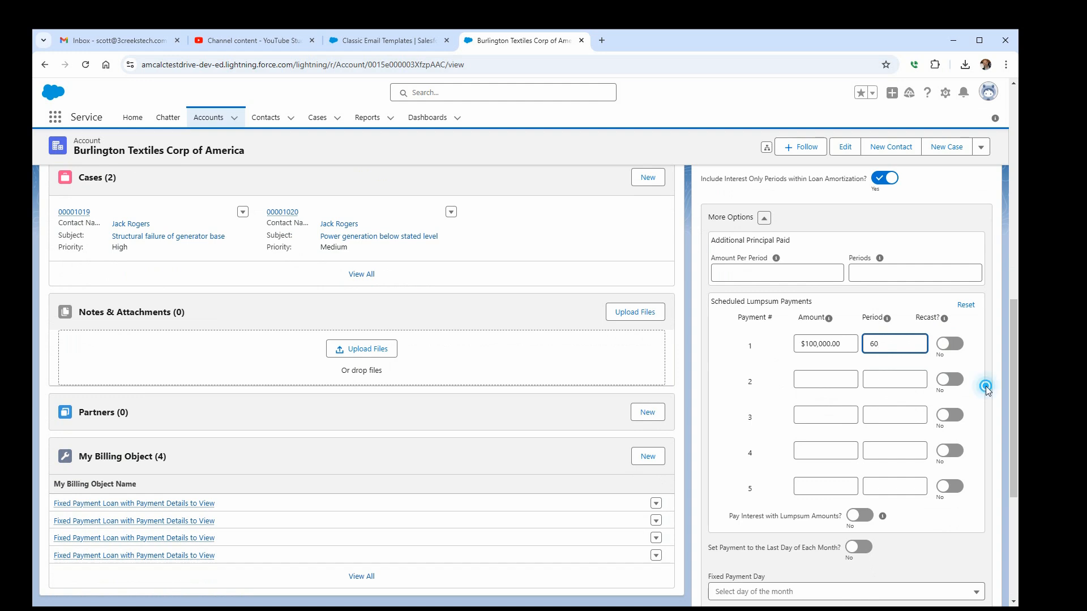
click(986, 386)
click(780, 380)
scroll(888, 376, down, 3)
scroll(887, 383, down, 1)
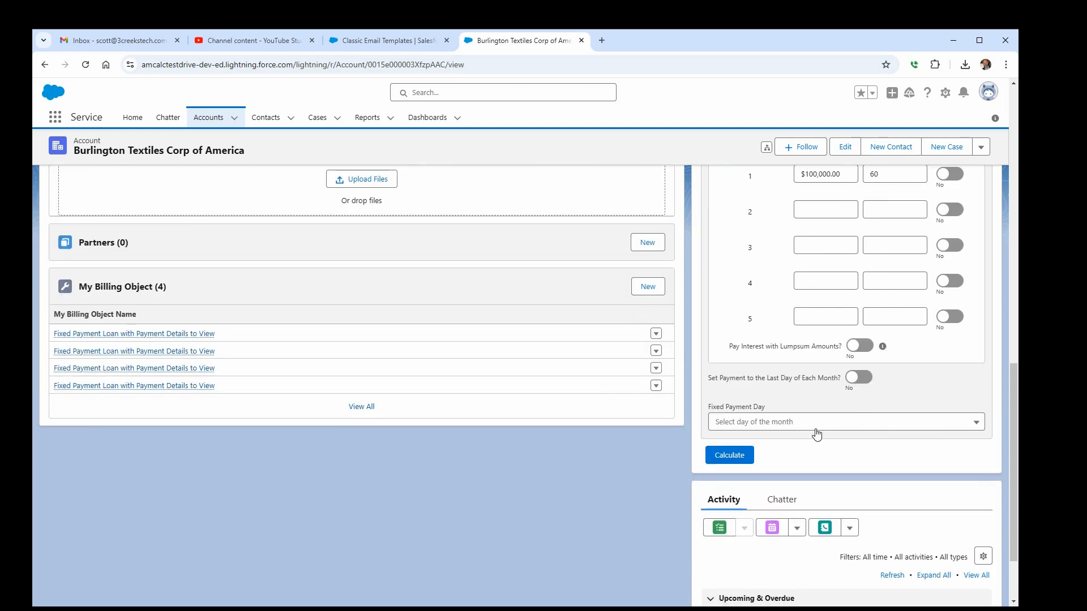
click(734, 456)
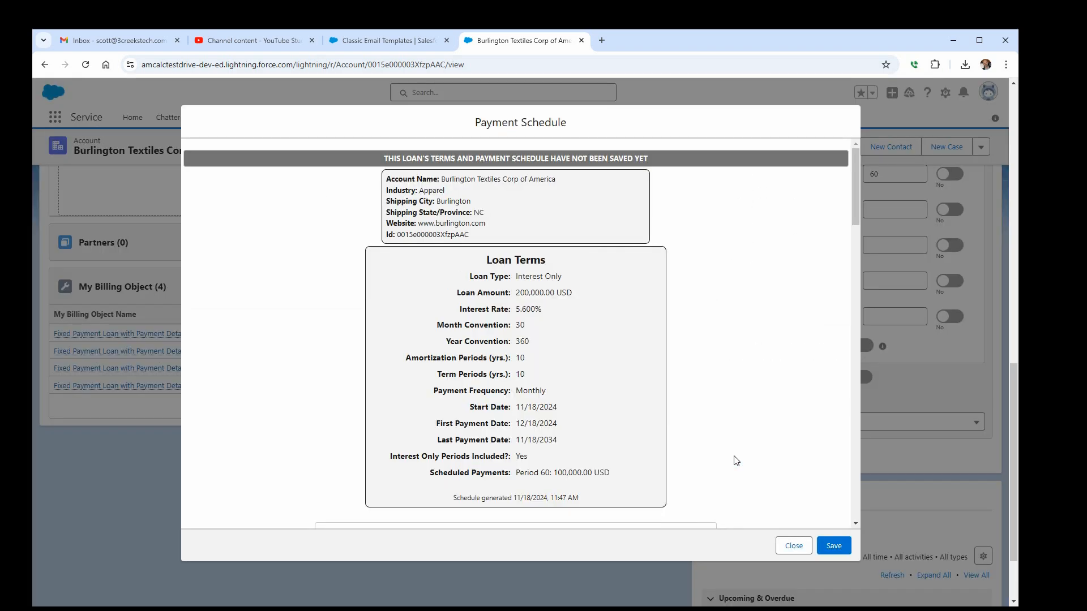
- Examine the interest-only schedule around period 60 and through period 120, and close it without saving
drag(856, 193, 849, 370)
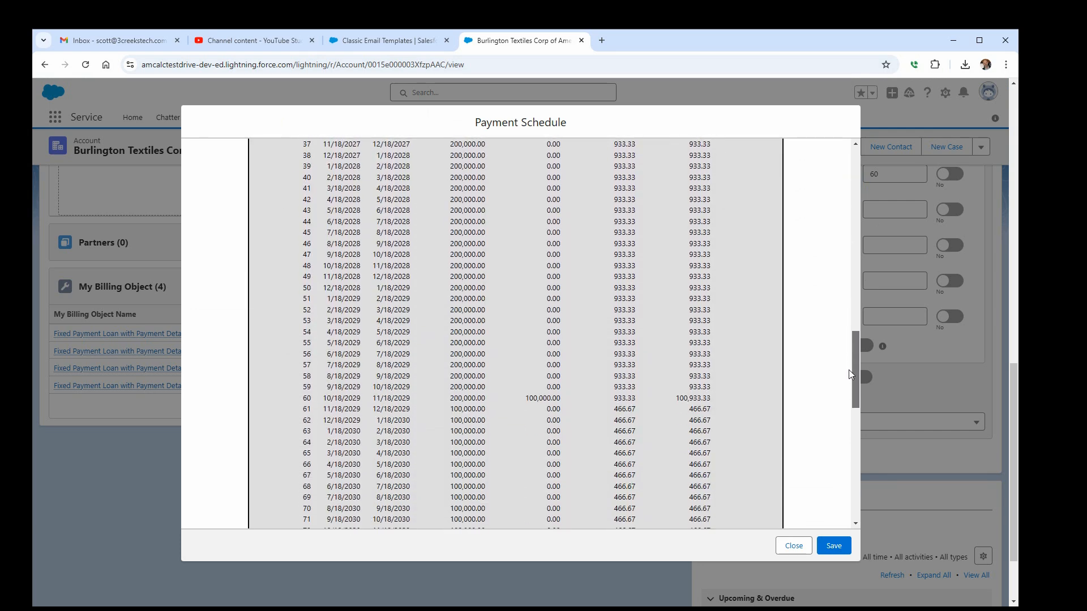
drag(849, 370, 854, 503)
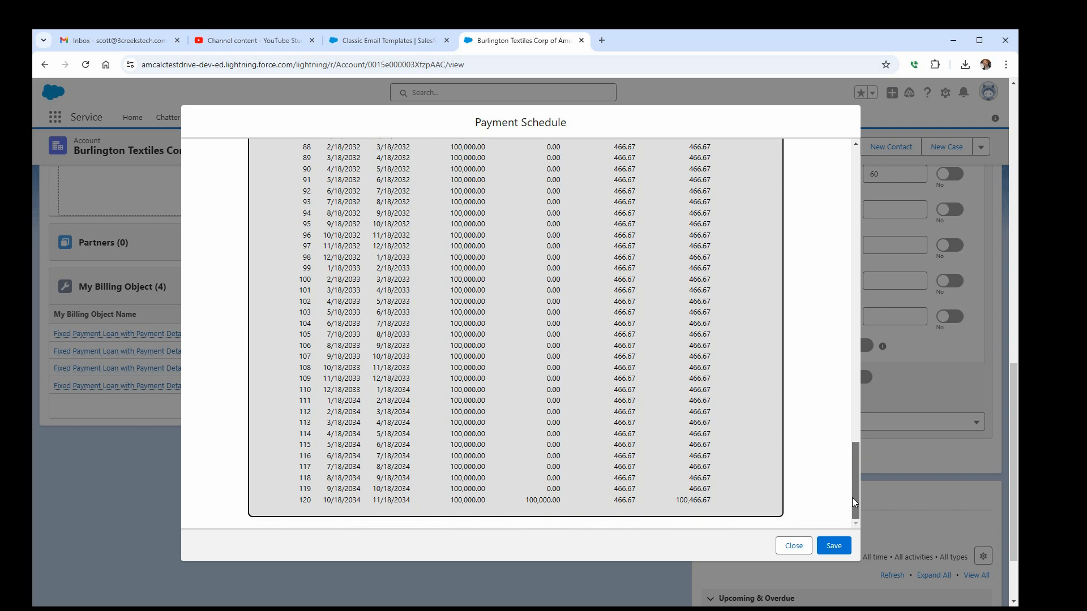
click(792, 545)
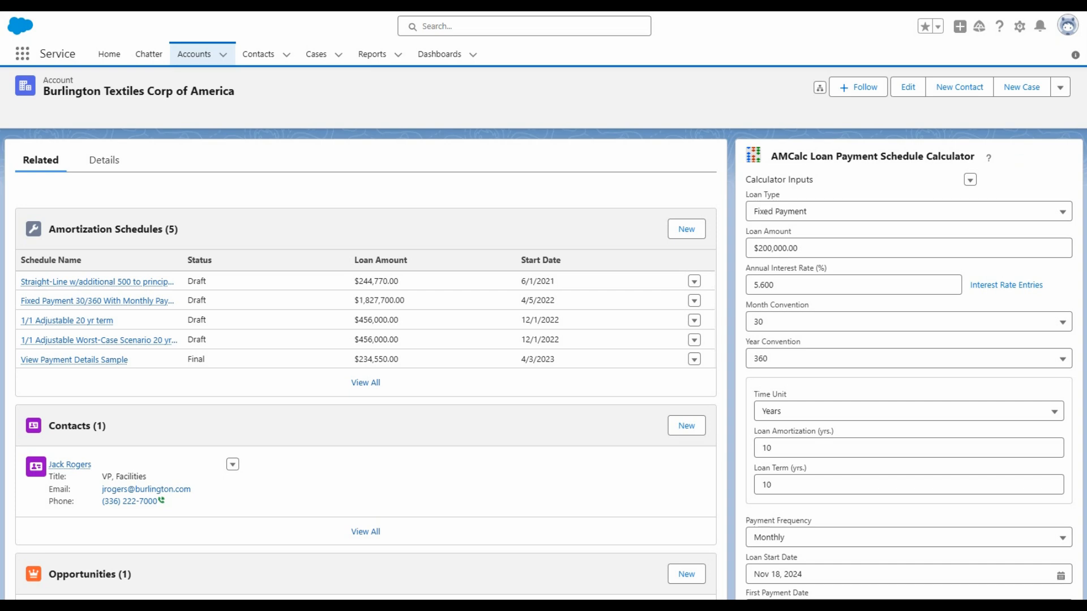
- Turn on Pay Interest with Lumpsum Amounts for the fixed payment loan and calculate its payment schedule
scroll(543, 362, down, 1)
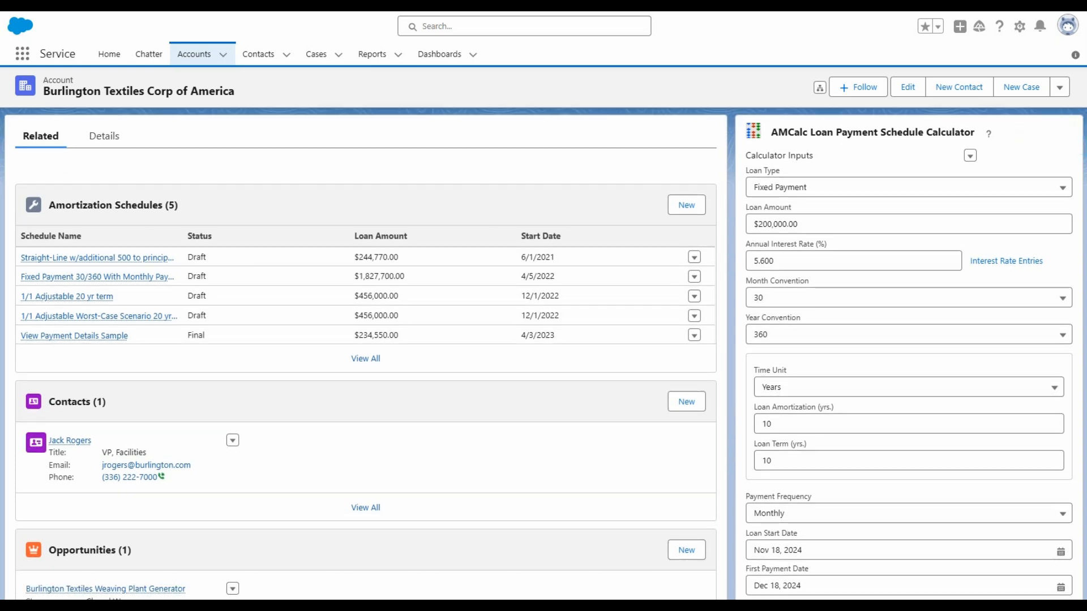
scroll(366, 363, down, 8)
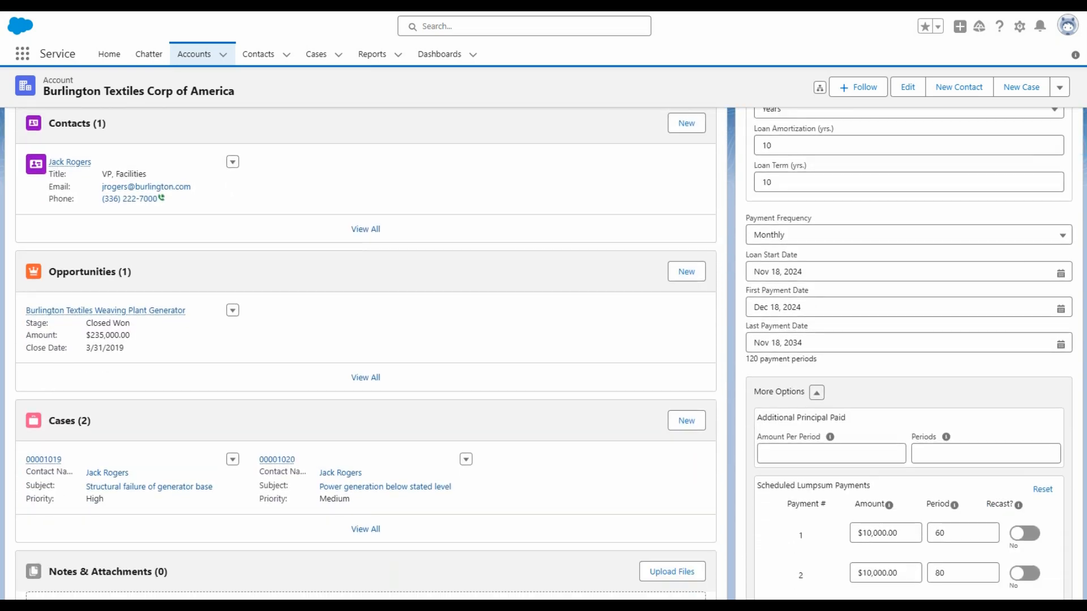
scroll(544, 355, down, 1)
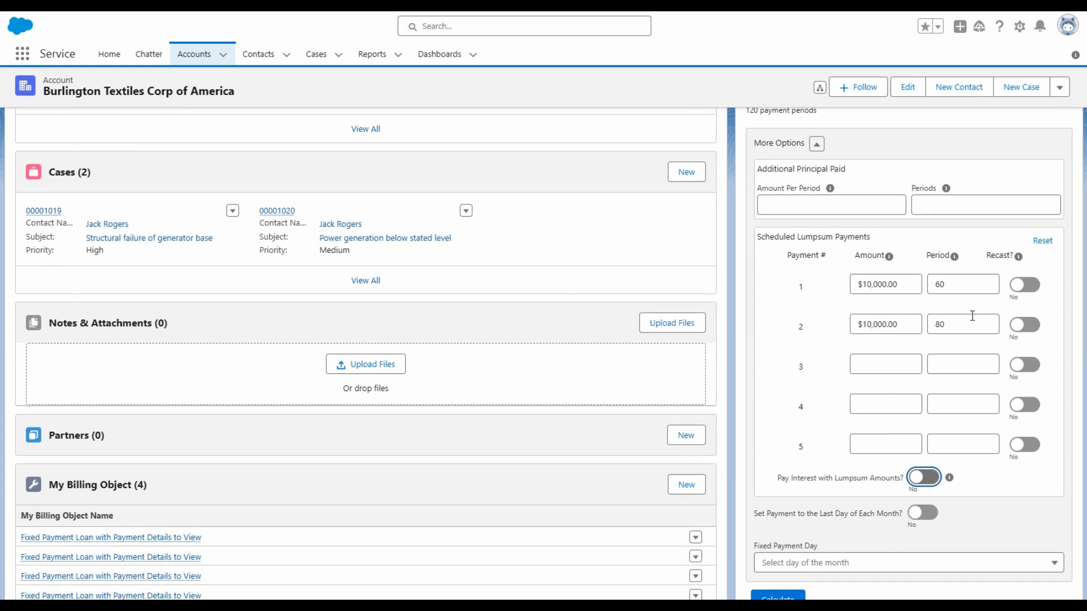
mouse_move(950, 479)
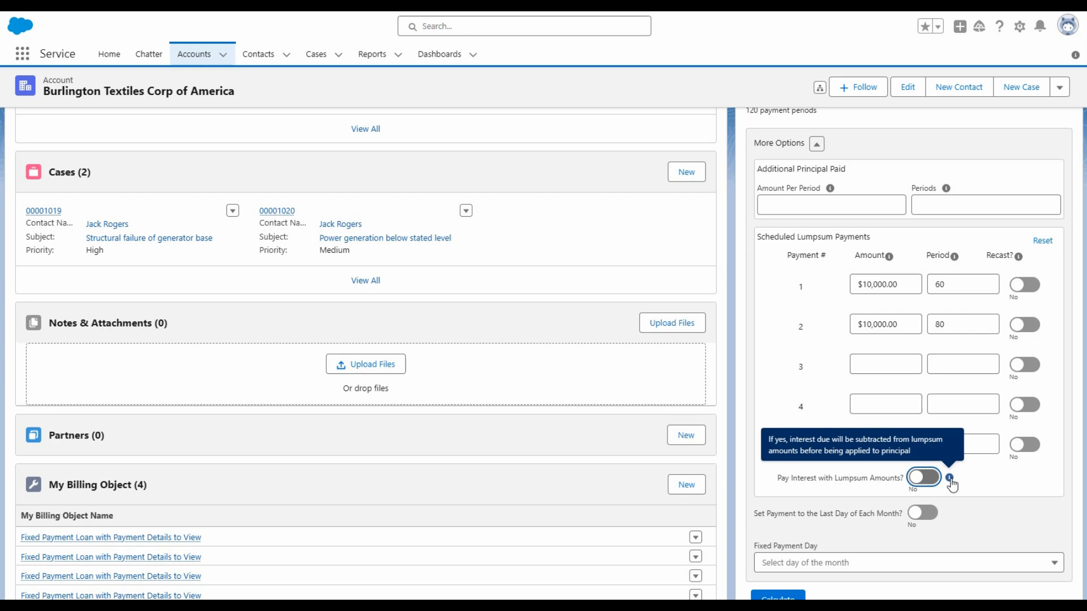
click(923, 477)
scroll(808, 465, down, 2)
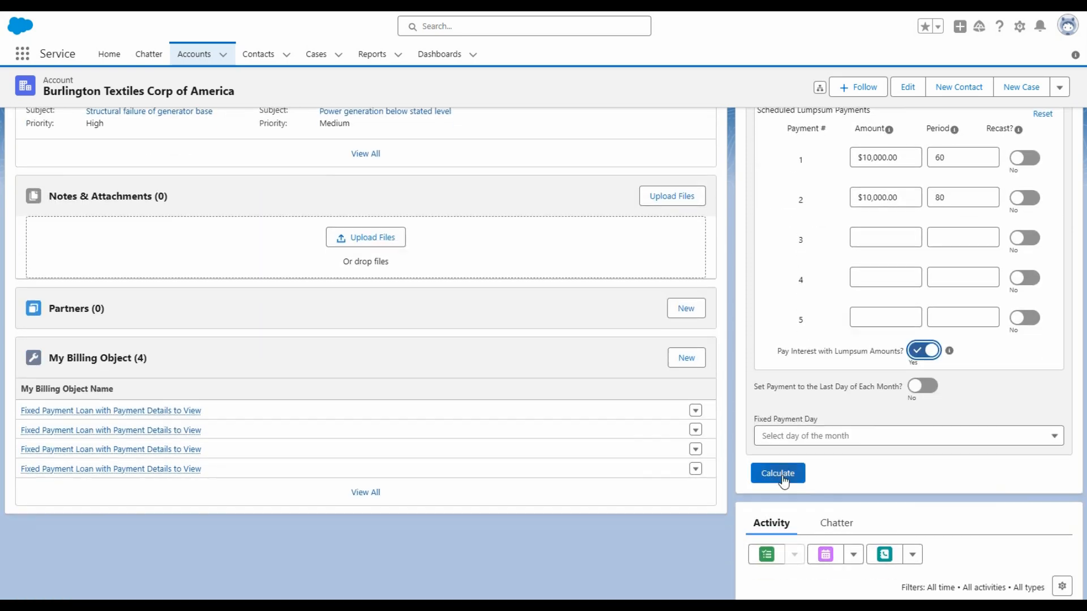
click(777, 475)
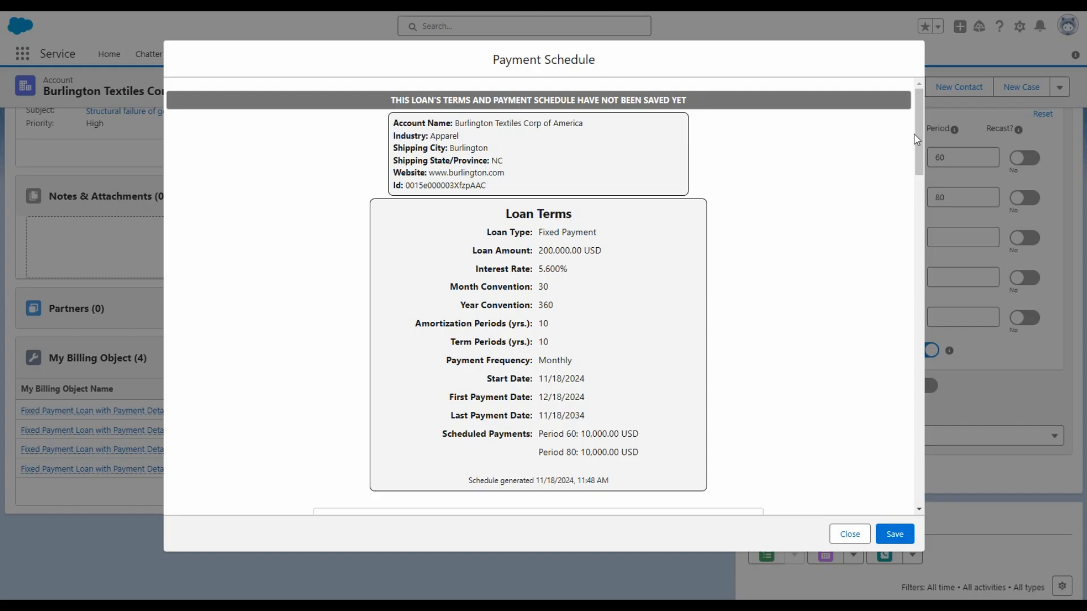
- Examine the total payment and principal portion of the period 60 row in the fixed payment schedule
drag(917, 137, 922, 339)
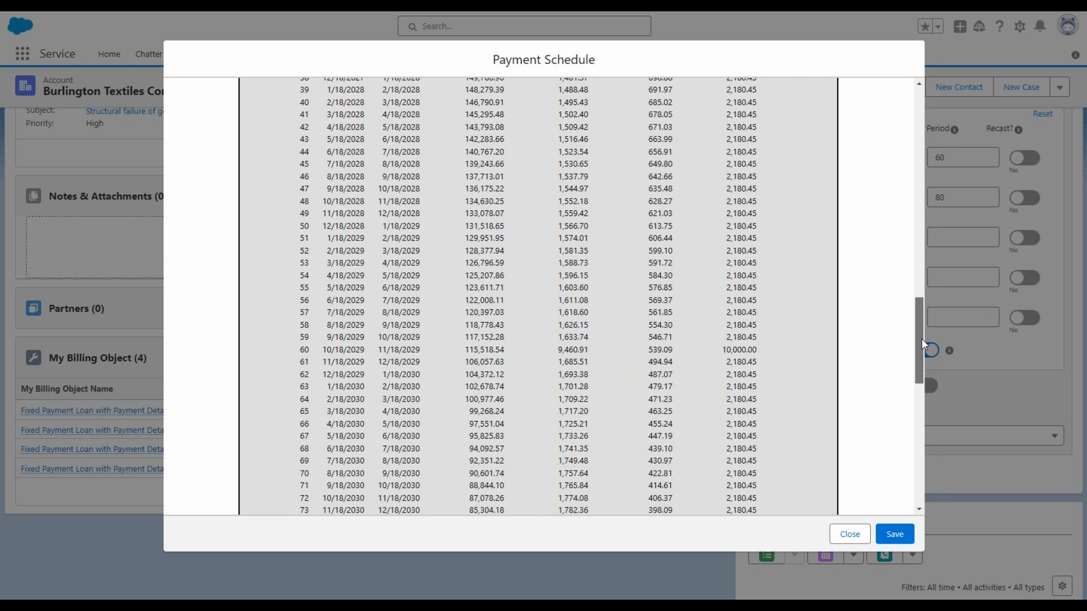
double_click(755, 351)
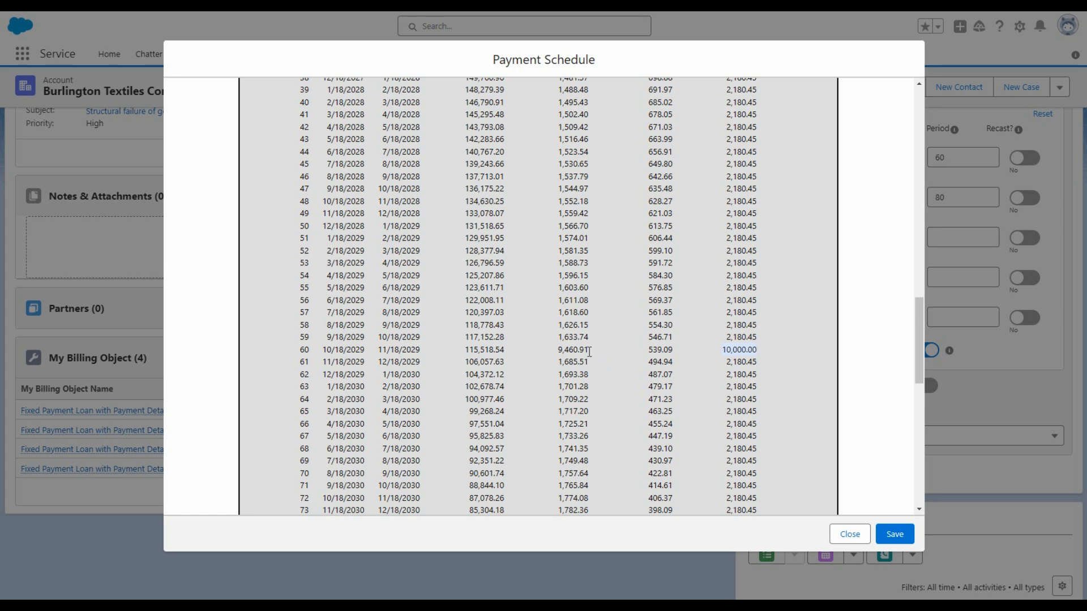
drag(587, 350, 556, 351)
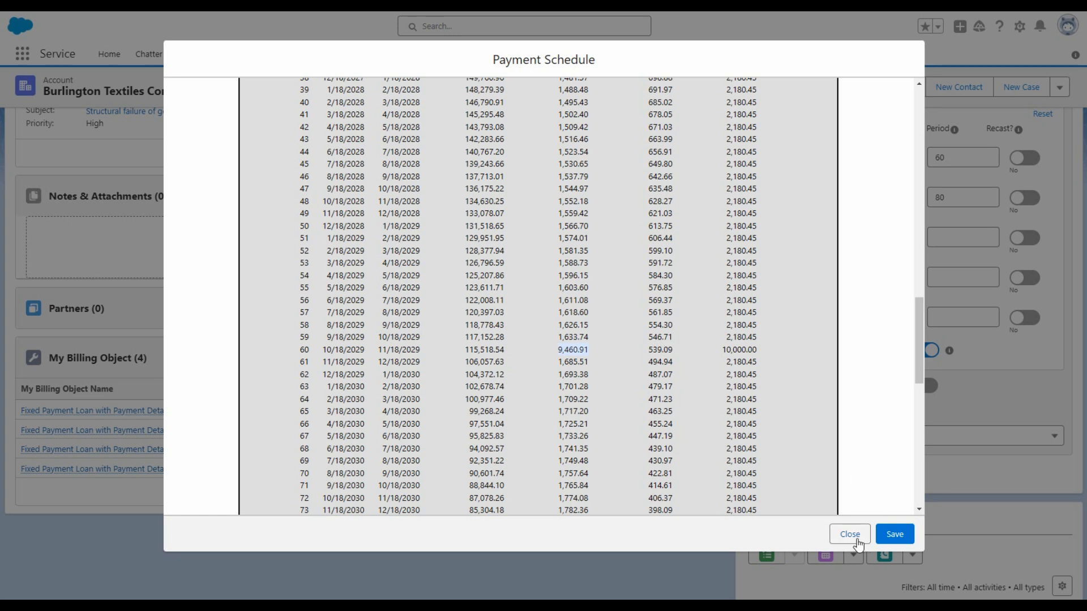
scroll(851, 518, down, 3)
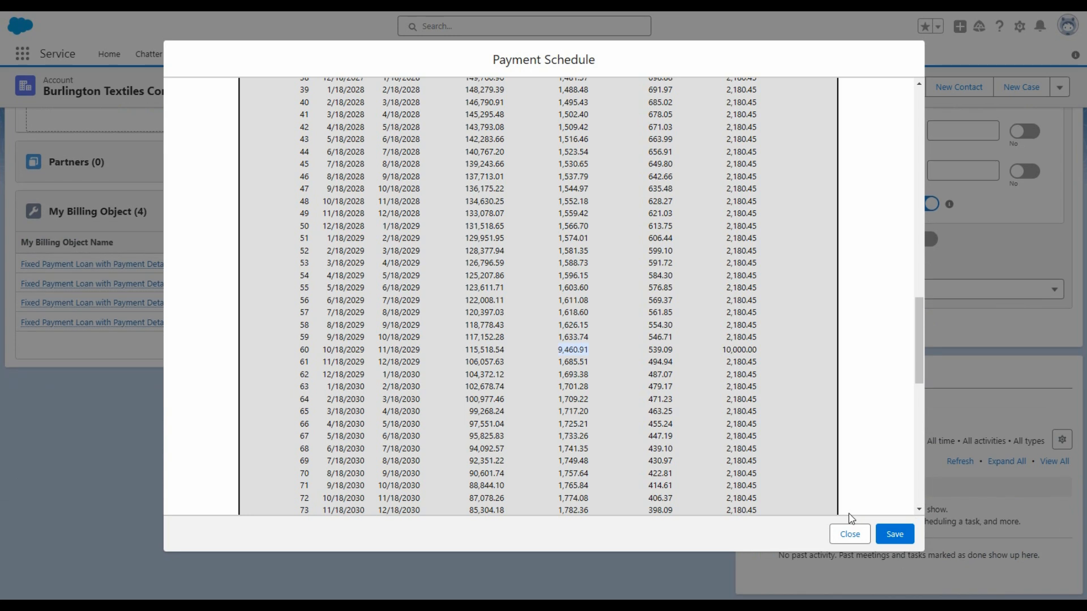